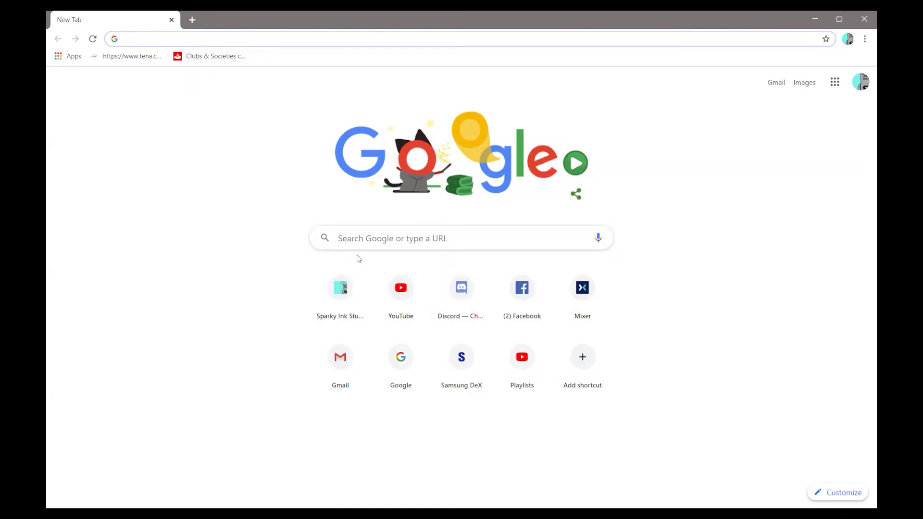
# - Search the web for Piskel, open the free online sprite editor's site, and create a new sprite
pyautogui.click(351, 235)
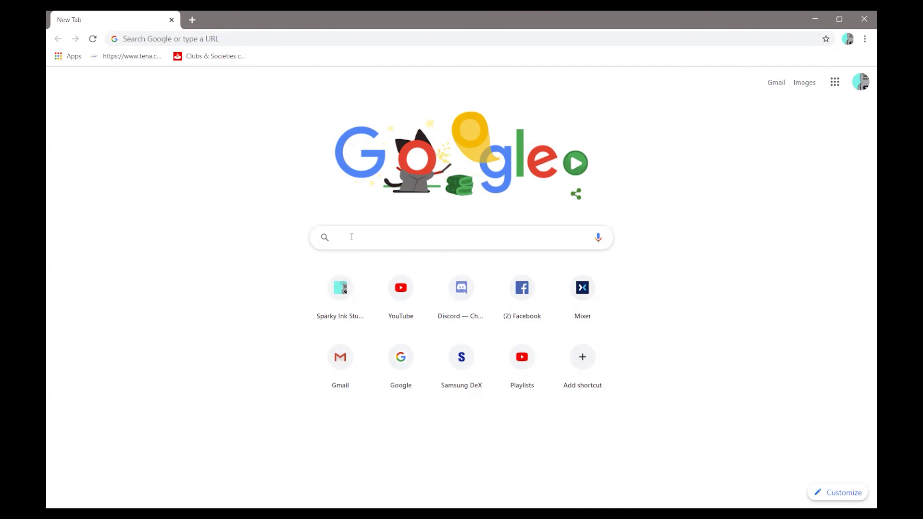
pyautogui.write('Piskel')
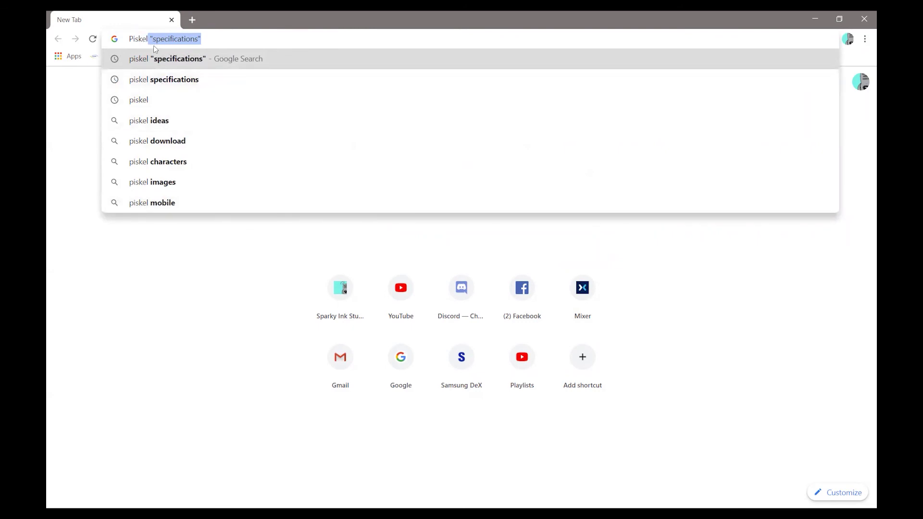
pyautogui.click(144, 101)
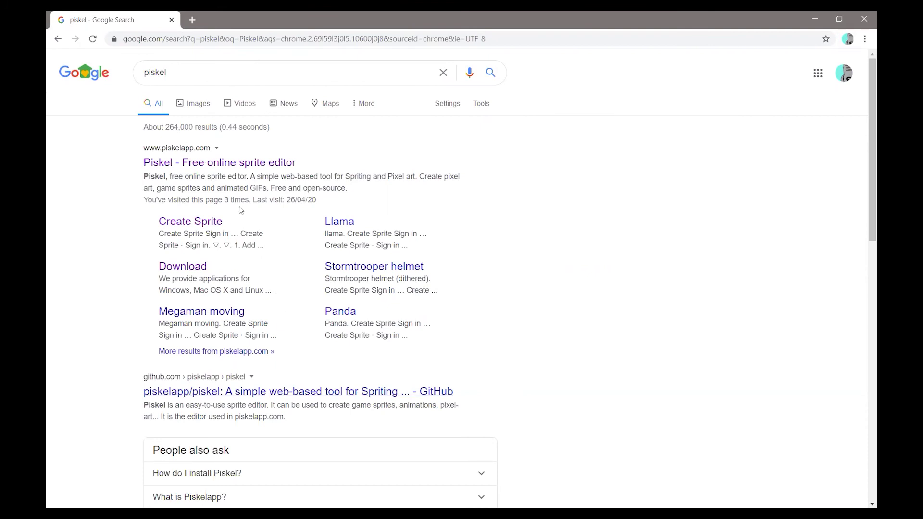
pyautogui.click(213, 163)
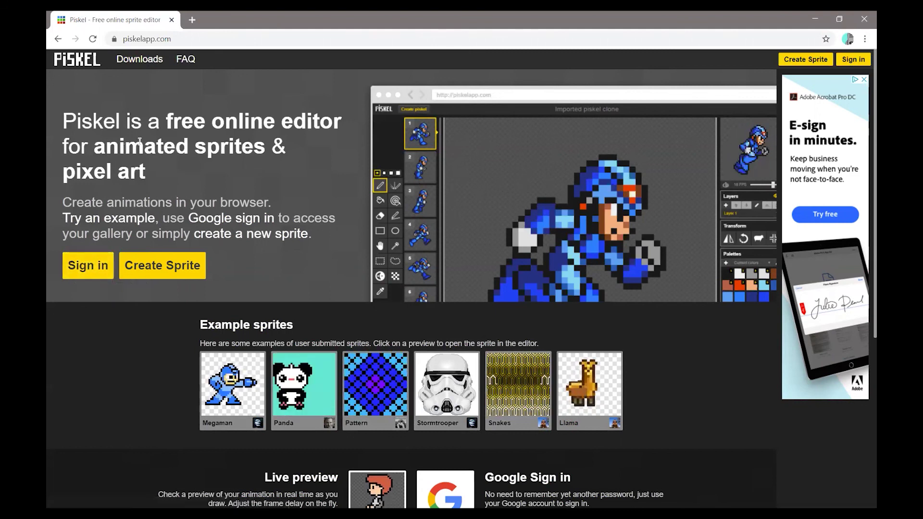
pyautogui.click(178, 274)
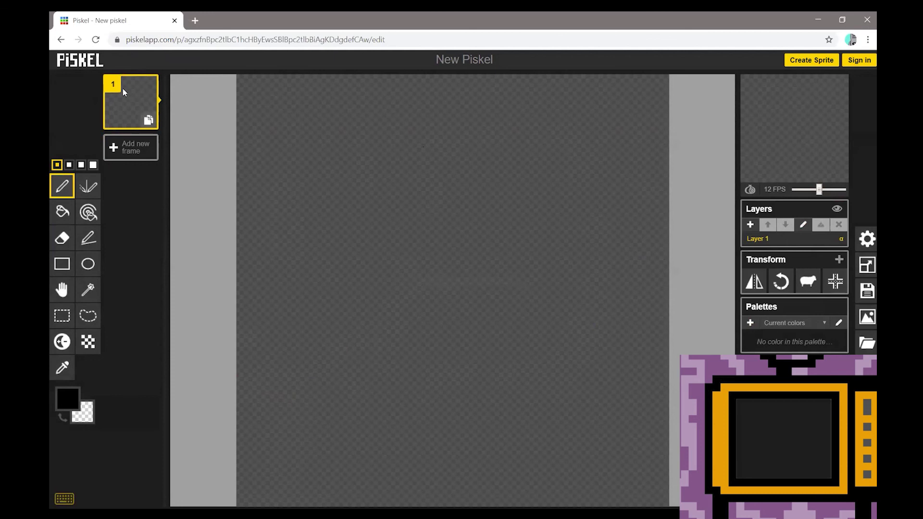
# - Add two blank frames after the first one and delete both of them again
pyautogui.click(126, 150)
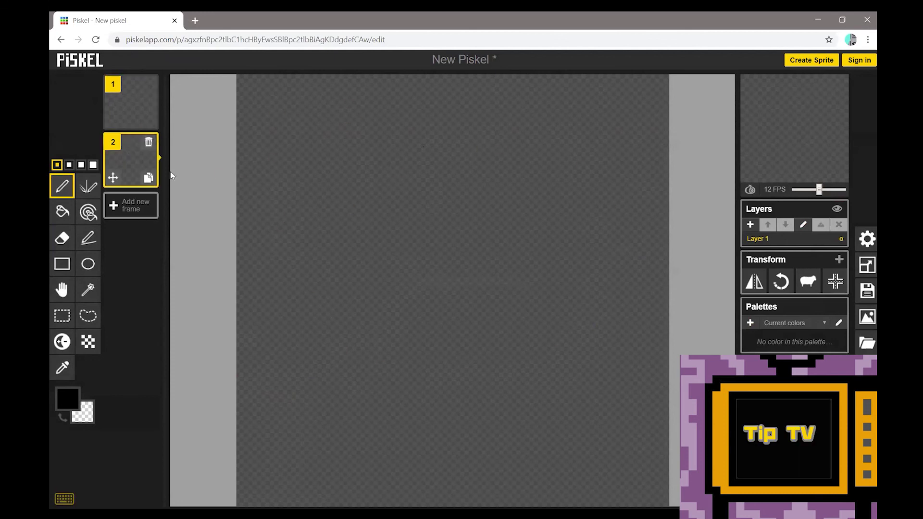
pyautogui.click(129, 210)
pyautogui.click(148, 199)
pyautogui.click(148, 141)
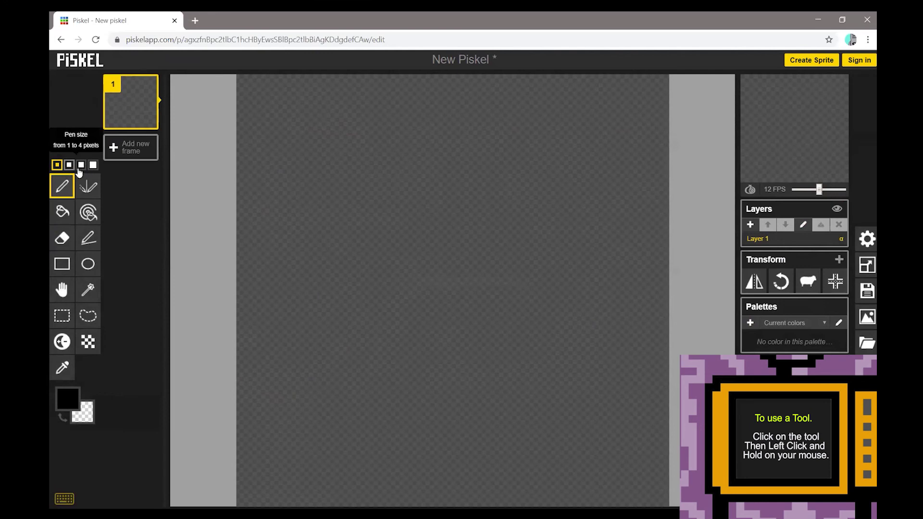
# - Outline a symmetrical black elephant with the vertical mirror pen, including the head ornament, ears, trunk, legs, short eye lines and toes
pyautogui.click(94, 189)
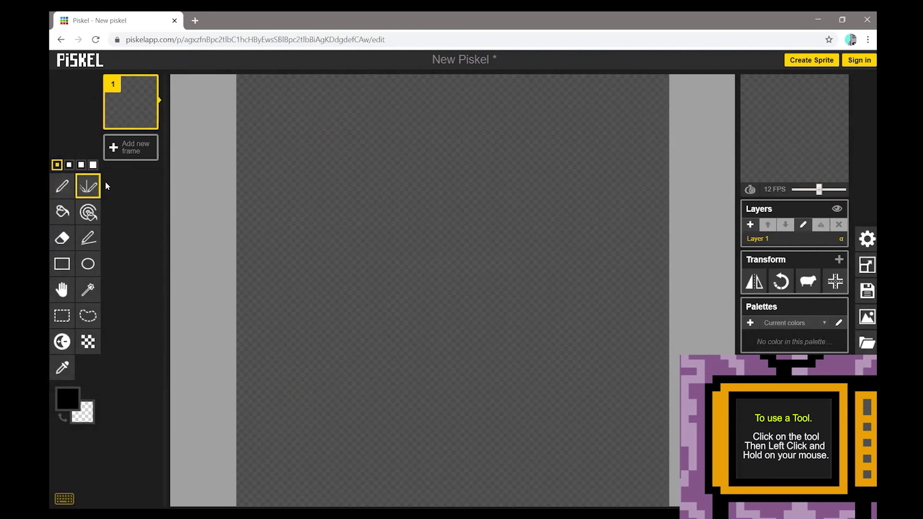
pyautogui.moveTo(446, 202)
pyautogui.mouseDown()
pyautogui.moveTo(439, 183)
pyautogui.moveTo(380, 170)
pyautogui.moveTo(342, 226)
pyautogui.moveTo(367, 334)
pyautogui.moveTo(413, 303)
pyautogui.moveTo(427, 377)
pyautogui.moveTo(477, 430)
pyautogui.moveTo(613, 399)
pyautogui.moveTo(569, 316)
pyautogui.moveTo(593, 275)
pyautogui.moveTo(517, 154)
pyautogui.mouseUp()
pyautogui.click(453, 149)
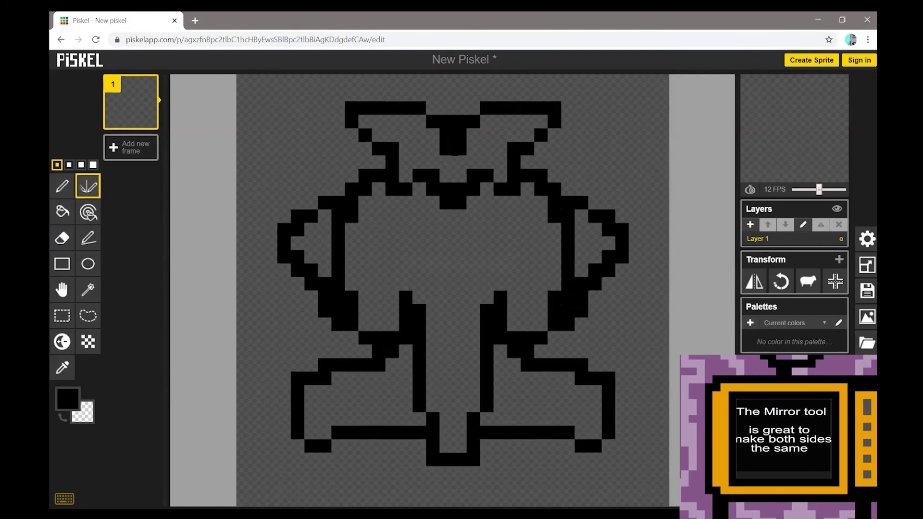
pyautogui.moveTo(487, 256); pyautogui.dragTo(523, 254)
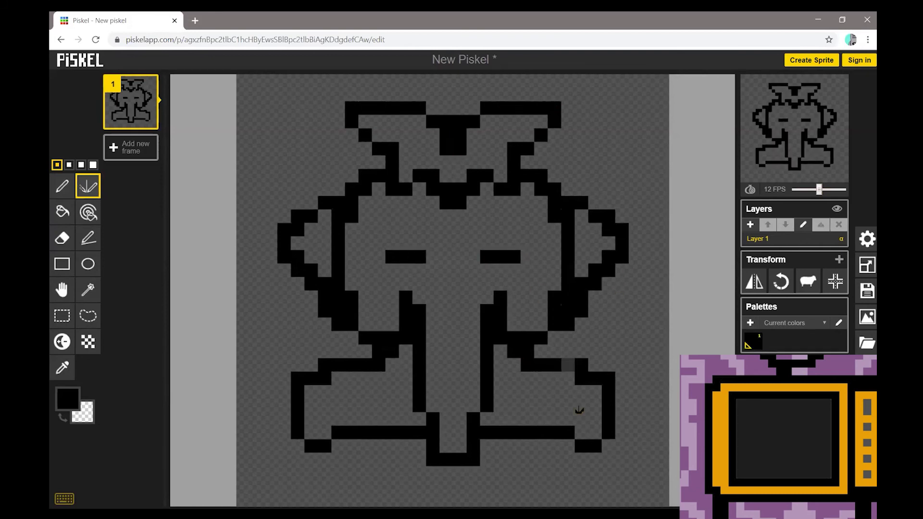
pyautogui.moveTo(541, 445)
pyautogui.mouseDown()
pyautogui.moveTo(542, 467)
pyautogui.moveTo(559, 466)
pyautogui.moveTo(565, 447)
pyautogui.moveTo(571, 474)
pyautogui.moveTo(595, 474)
pyautogui.moveTo(609, 447)
pyautogui.mouseUp()
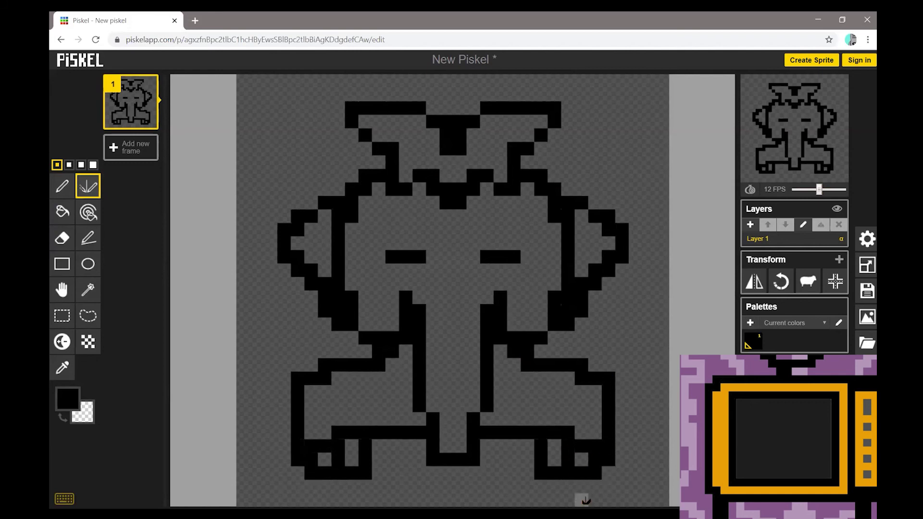
# - Close the gaps in the mirrored outline around the head ornament, forehead, ears and trunk with single black pixels
pyautogui.click(487, 122)
pyautogui.click(356, 134)
pyautogui.click(365, 147)
pyautogui.click(527, 189)
pyautogui.click(487, 189)
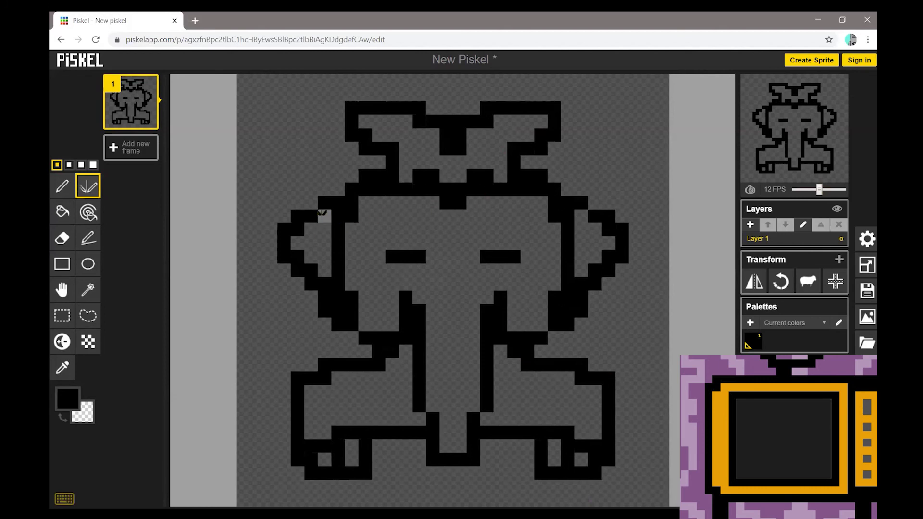
pyautogui.click(311, 203)
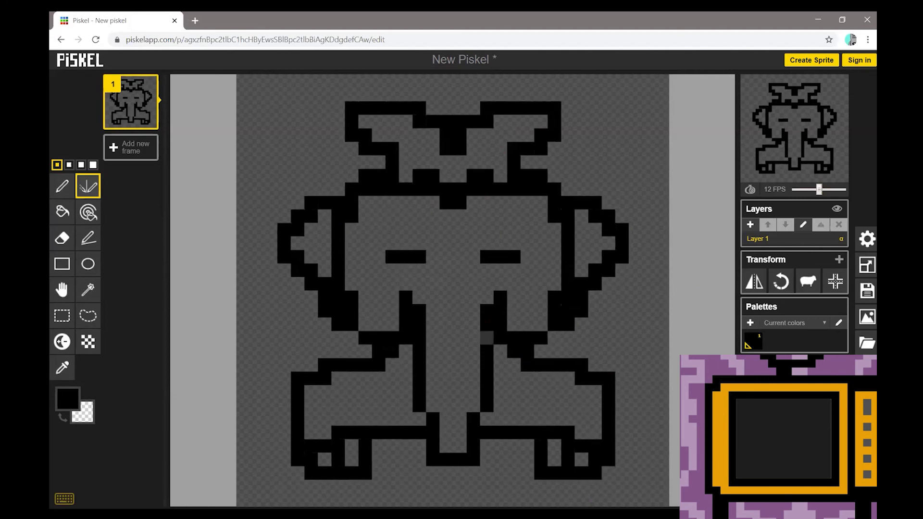
pyautogui.click(420, 419)
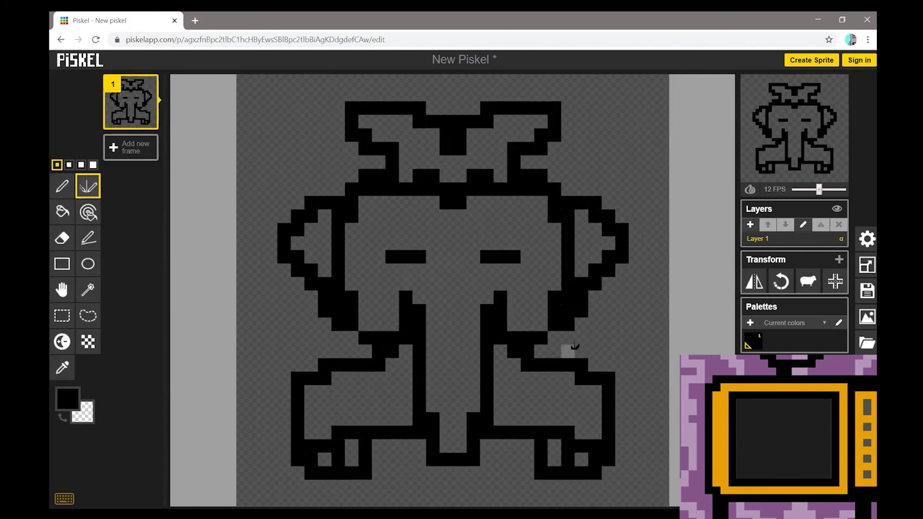
# - Draw mirrored arms and thicker outer leg edges, and complete the eyes as small black square outlines
pyautogui.moveTo(570, 338)
pyautogui.mouseDown()
pyautogui.moveTo(629, 320)
pyautogui.moveTo(639, 345)
pyautogui.moveTo(636, 366)
pyautogui.moveTo(627, 365)
pyautogui.moveTo(625, 466)
pyautogui.mouseUp()
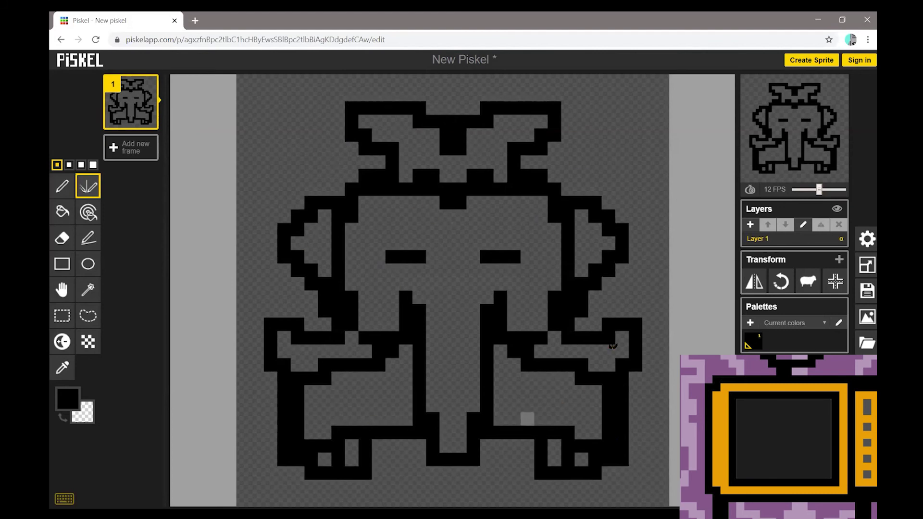
pyautogui.click(392, 270)
pyautogui.click(420, 264)
pyautogui.moveTo(392, 283); pyautogui.dragTo(418, 283)
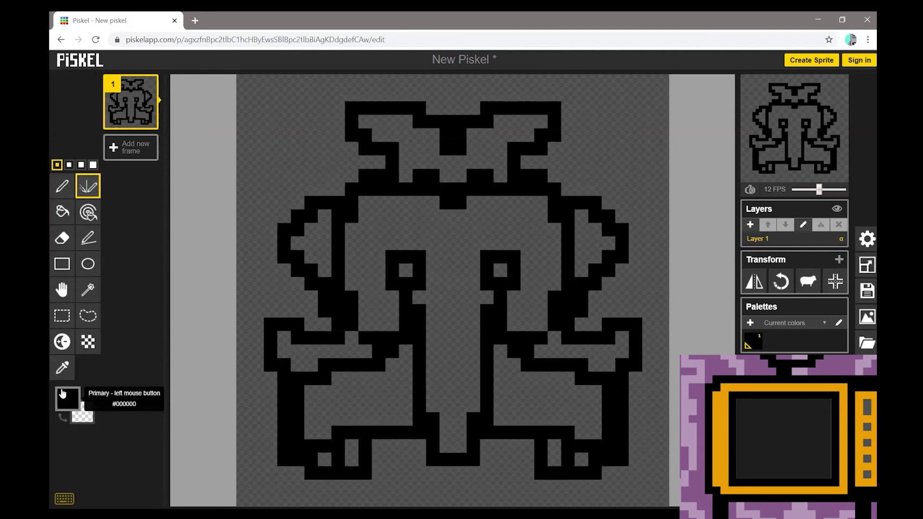
# - Bucket-fill the head and trunk, the left ear, arm, leg and toes, and the right leg with grey #767474
pyautogui.click(55, 217)
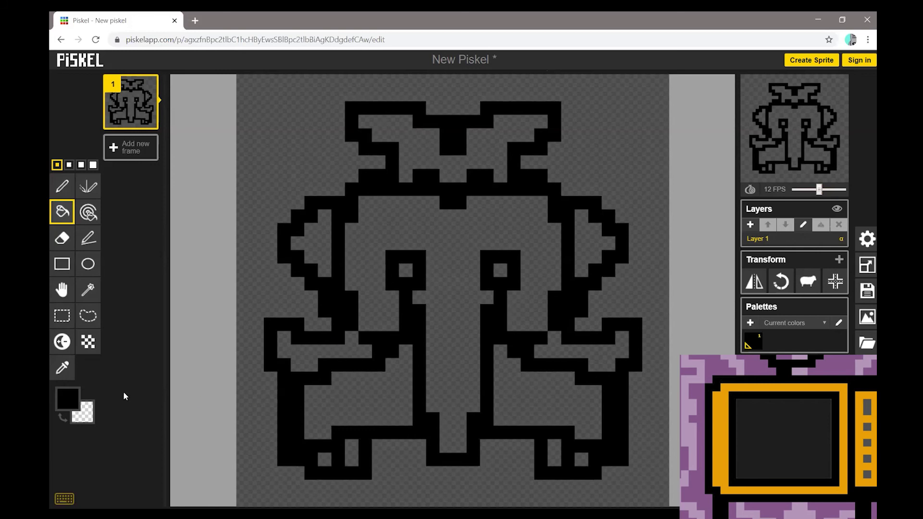
pyautogui.click(72, 402)
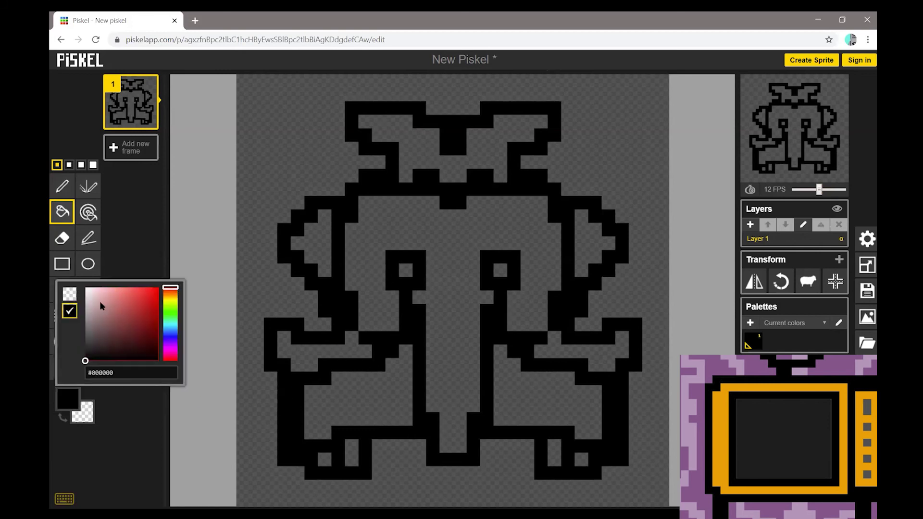
pyautogui.click(87, 328)
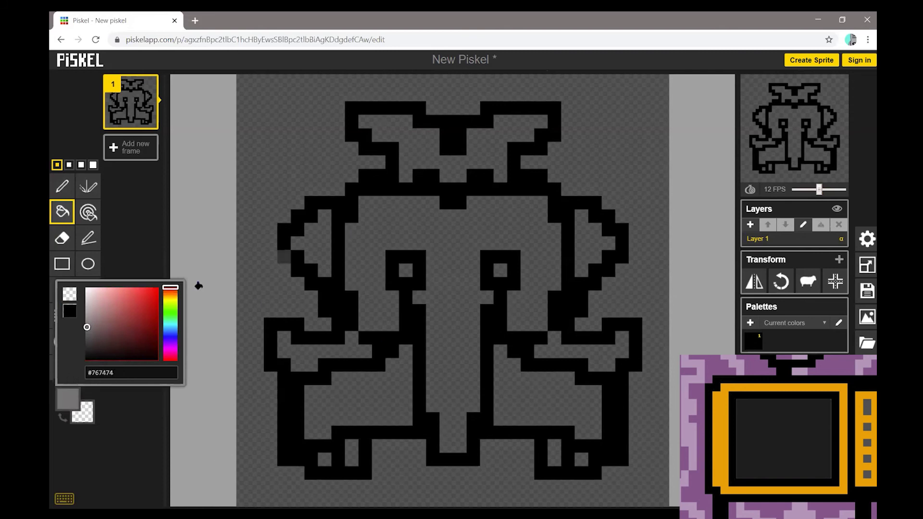
pyautogui.click(399, 219)
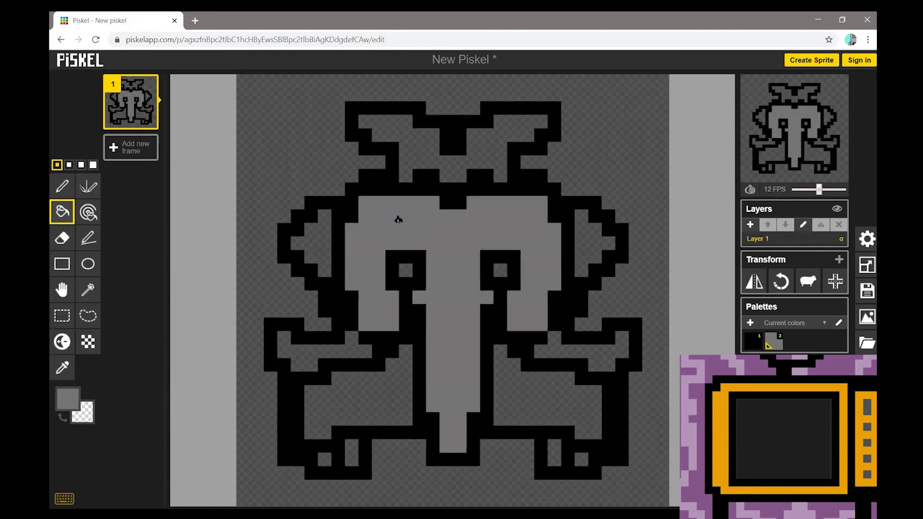
pyautogui.click(311, 248)
pyautogui.click(300, 357)
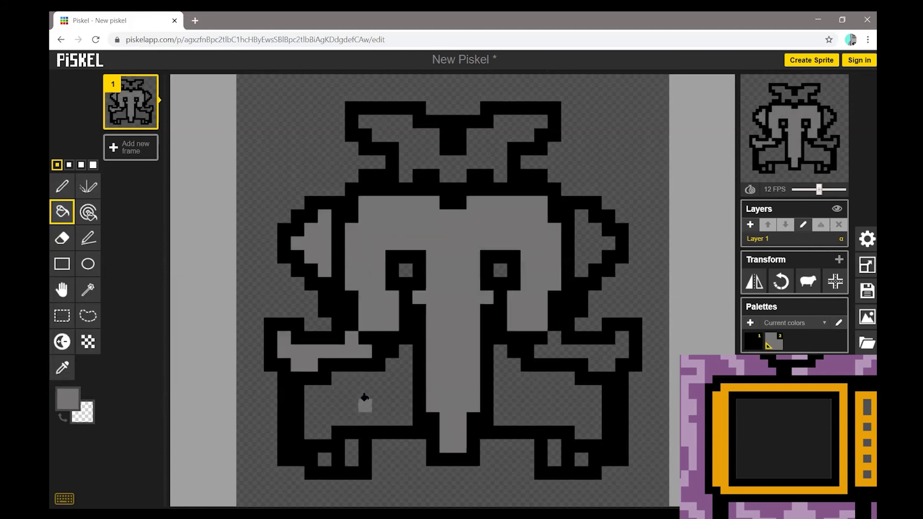
pyautogui.click(365, 398)
pyautogui.click(325, 460)
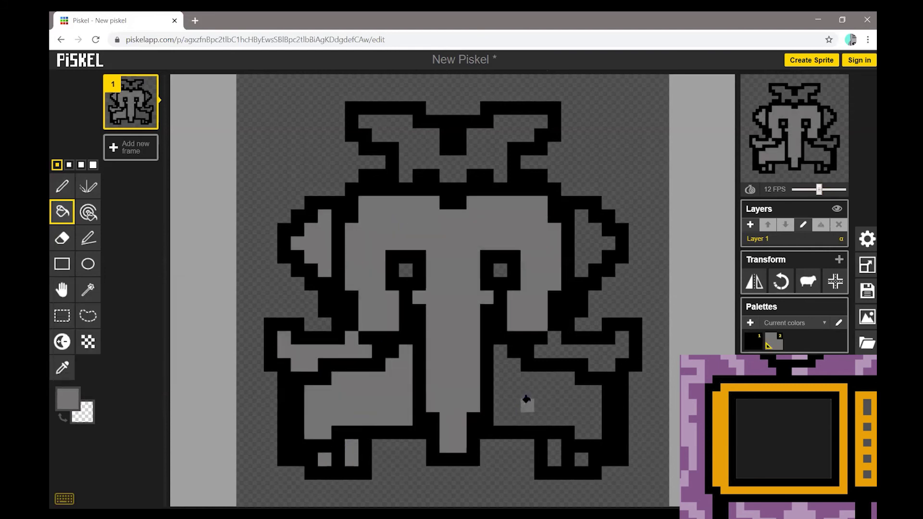
pyautogui.click(528, 402)
pyautogui.click(555, 445)
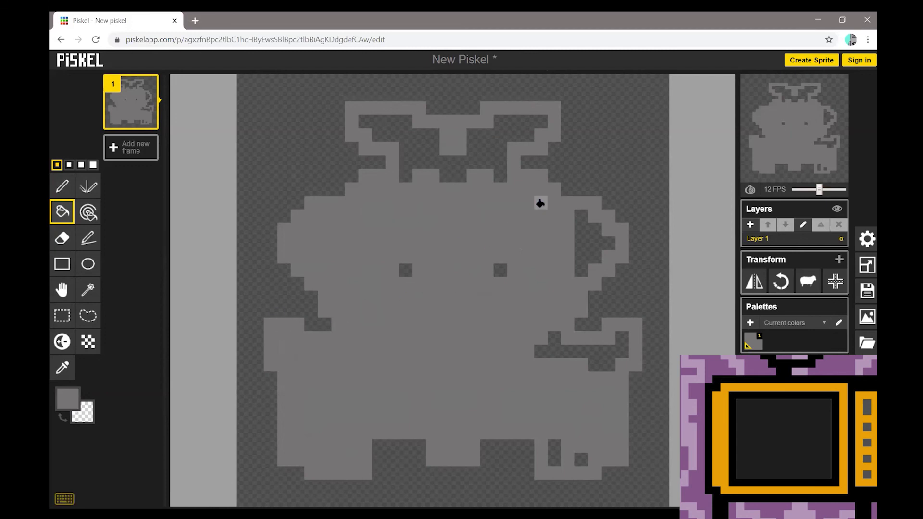
pyautogui.click(498, 266)
pyautogui.hotkey('ctrl', 'z')
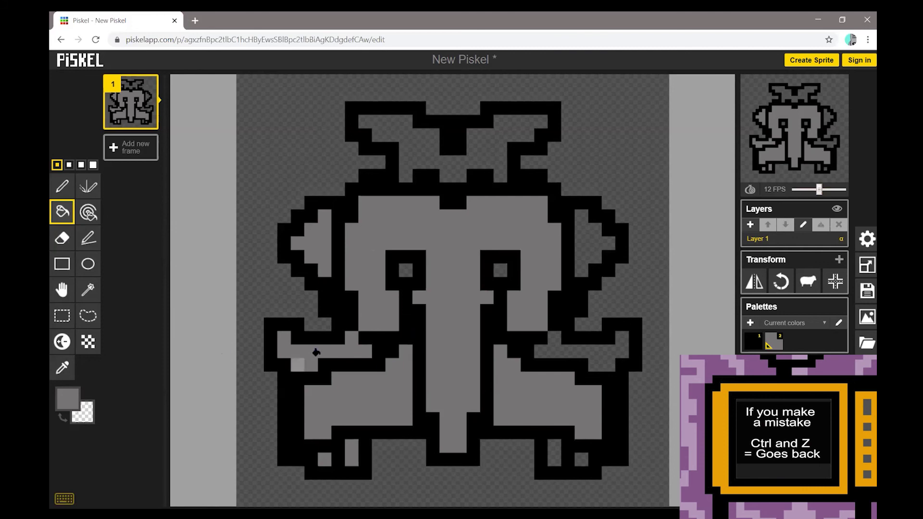
# - Fill the remaining right ear, right arm, right toes, head ornament and eyes with the same grey
pyautogui.click(584, 264)
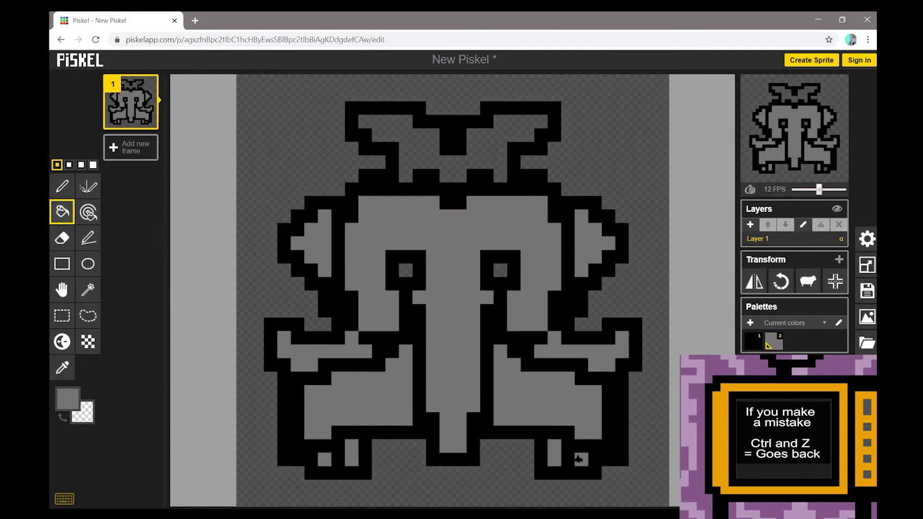
pyautogui.click(476, 153)
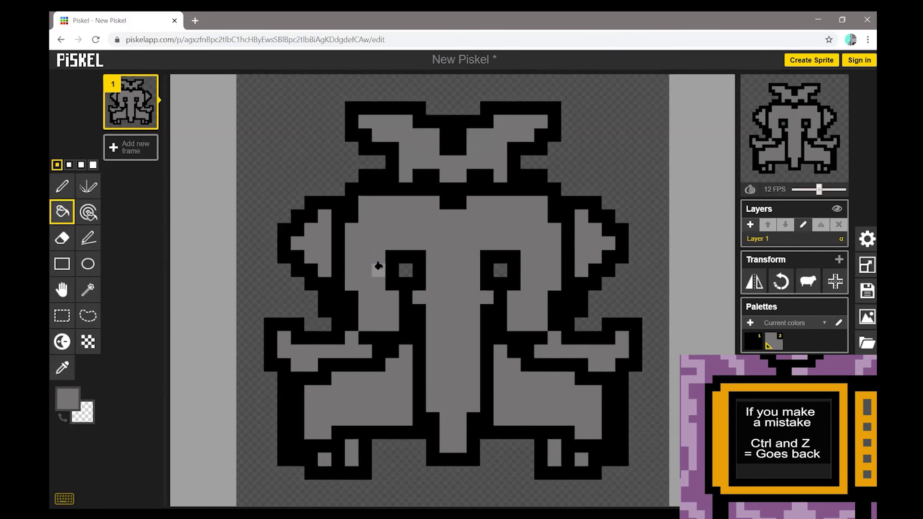
pyautogui.click(405, 271)
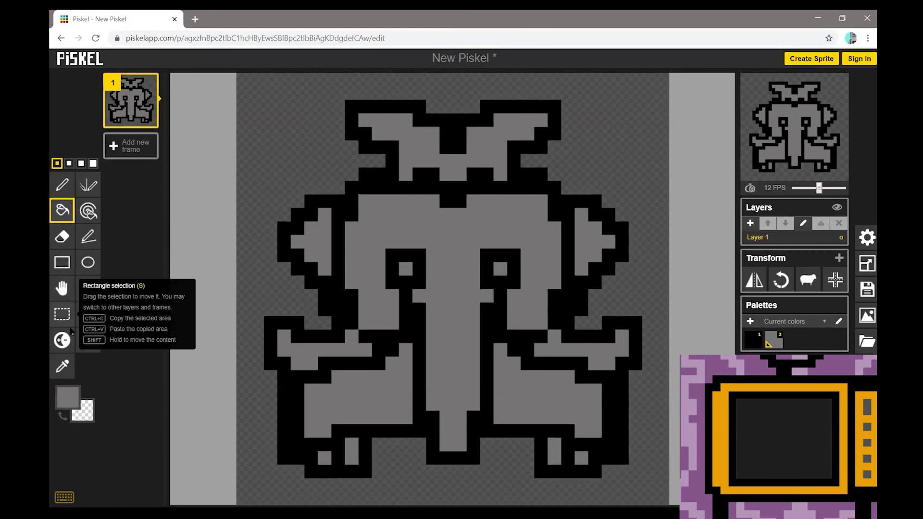
# - Try erasing part of the head ornament's outline, undo the erasing, and activate the color picker
pyautogui.click(62, 241)
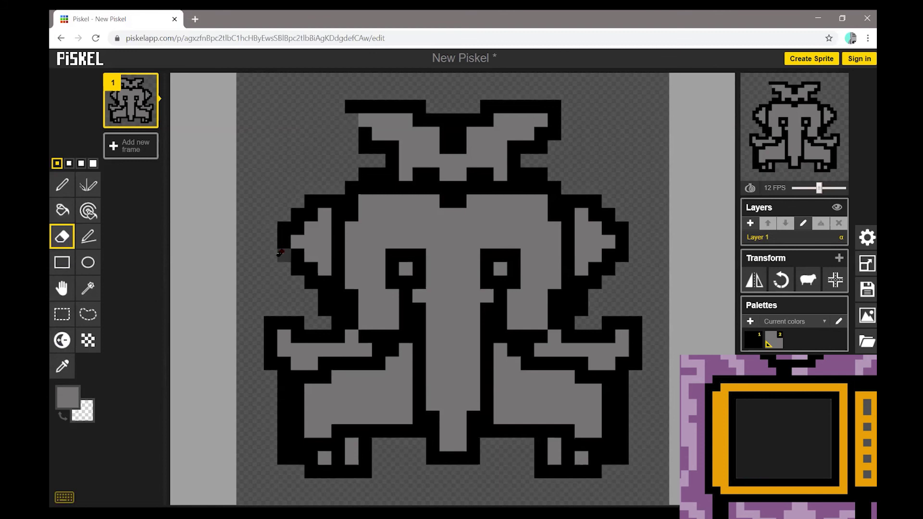
pyautogui.hotkey('ctrl', 'z')
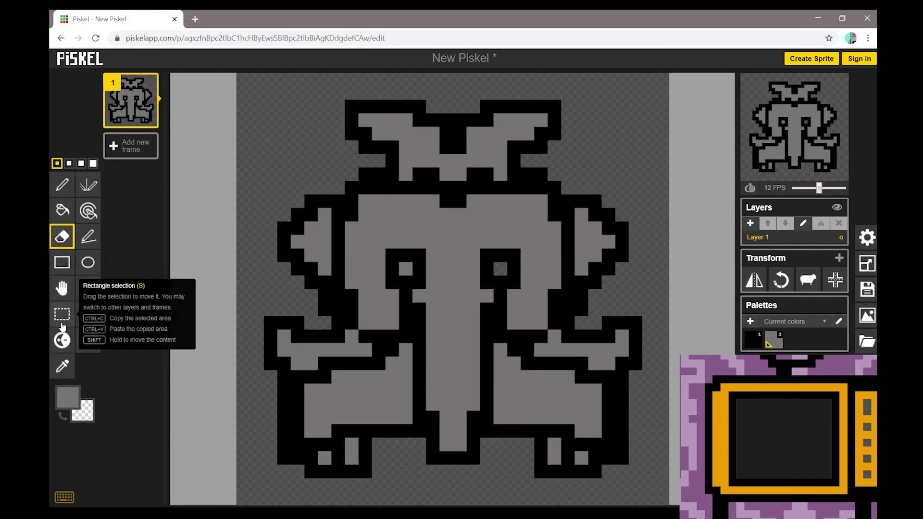
pyautogui.click(59, 370)
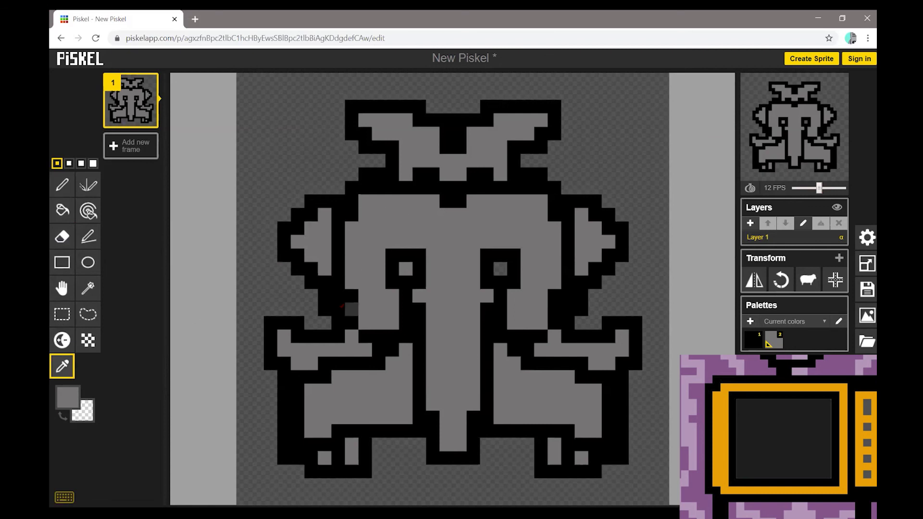
# - Enable the onion skin and set the animation preview speed to 10 FPS
pyautogui.click(751, 190)
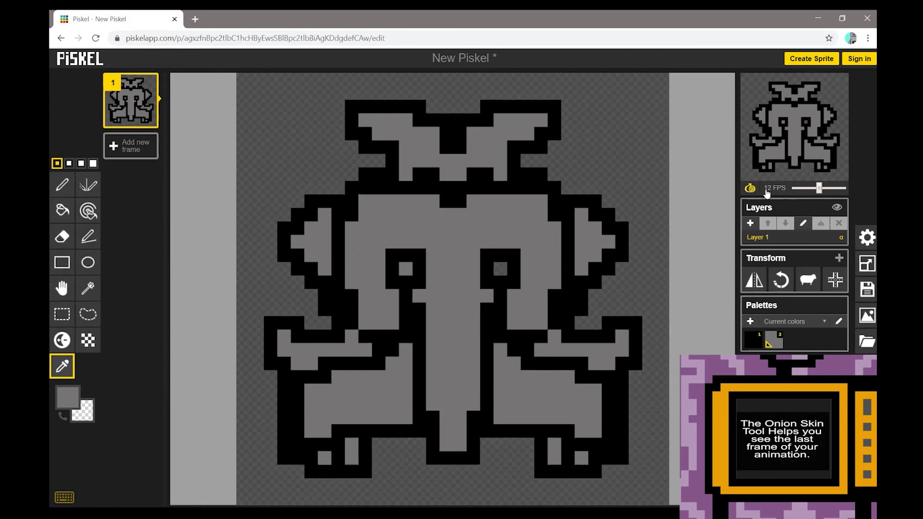
pyautogui.moveTo(818, 190); pyautogui.dragTo(810, 190)
pyautogui.moveTo(812, 189); pyautogui.dragTo(815, 188)
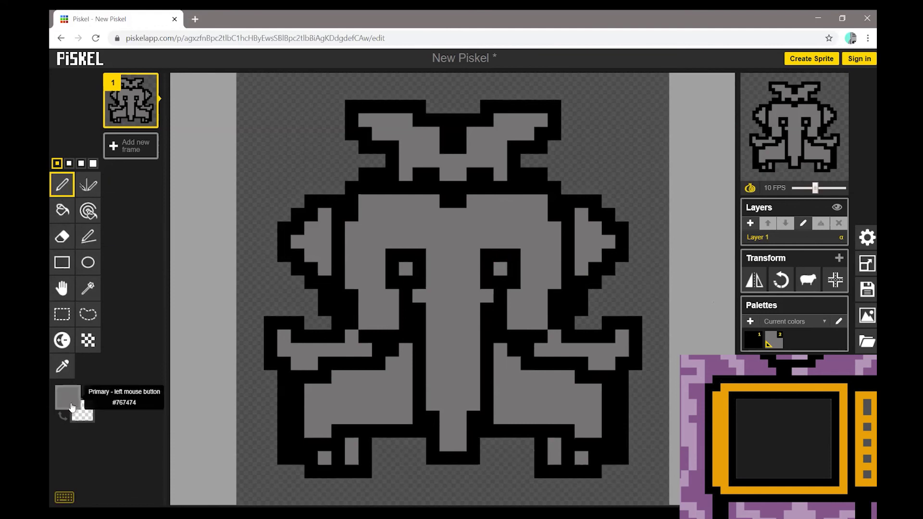
# - Set the primary colour to dark red #721313 and paint the inside of the elephant's left ear with the pen
pyautogui.click(70, 408)
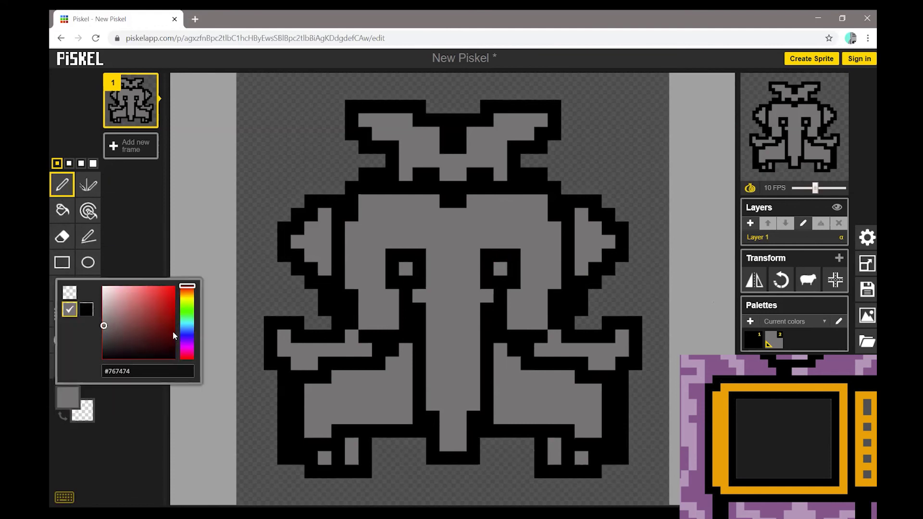
pyautogui.moveTo(164, 323)
pyautogui.mouseDown()
pyautogui.moveTo(164, 339)
pyautogui.moveTo(164, 327)
pyautogui.mouseUp()
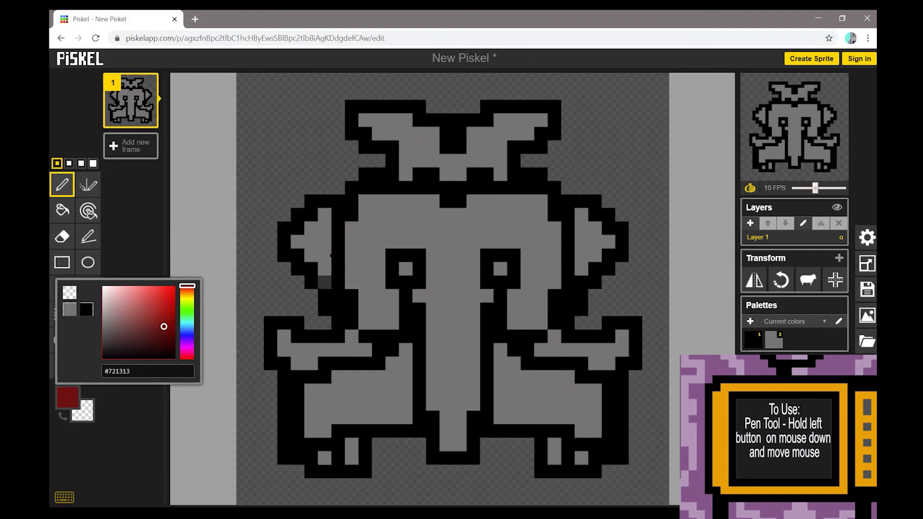
pyautogui.moveTo(323, 239)
pyautogui.mouseDown()
pyautogui.moveTo(312, 256)
pyautogui.moveTo(324, 225)
pyautogui.mouseUp()
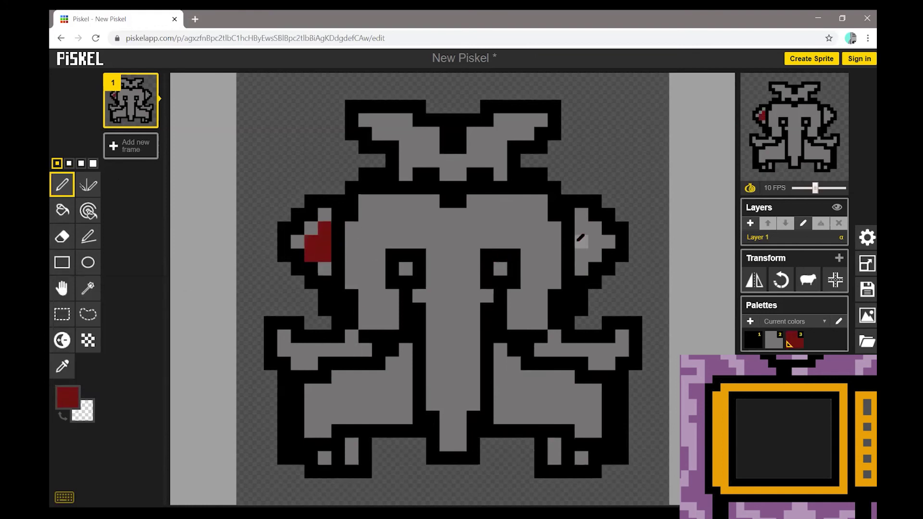
# - Paint the inside of the elephant's right ear and the toes of the right foot dark red with the pen
pyautogui.moveTo(589, 231)
pyautogui.mouseDown()
pyautogui.moveTo(596, 253)
pyautogui.moveTo(582, 255)
pyautogui.mouseUp()
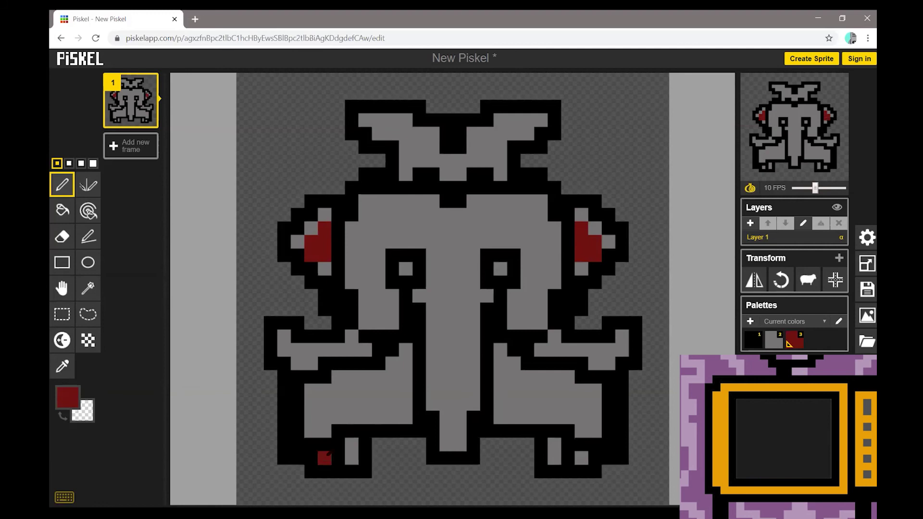
pyautogui.moveTo(556, 443); pyautogui.dragTo(559, 456)
pyautogui.click(582, 458)
# - Paint the hand tips of both arms and the single pixel above each arm's inner end dark red
pyautogui.click(623, 336)
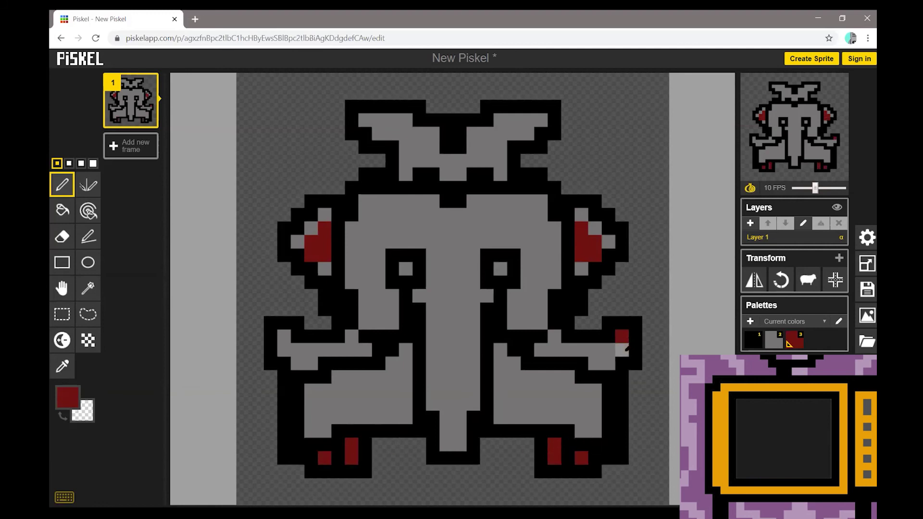
pyautogui.click(555, 337)
pyautogui.click(352, 335)
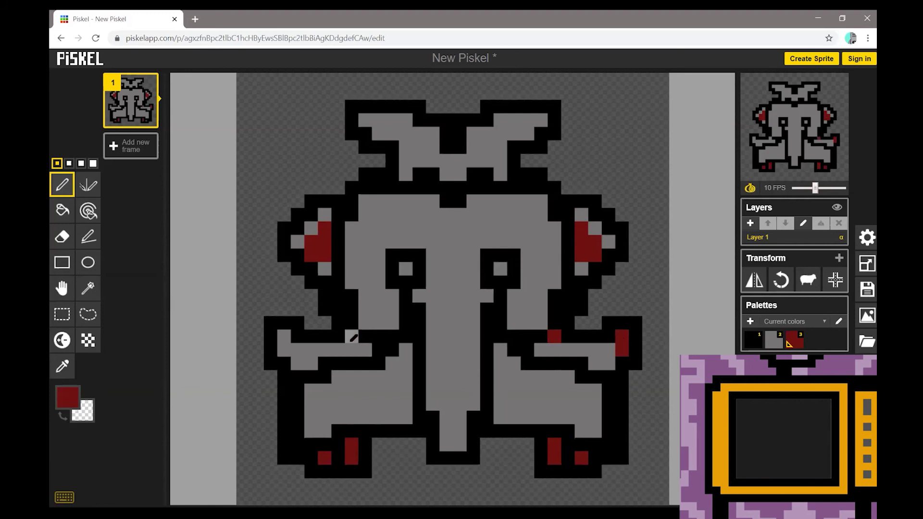
pyautogui.click(284, 336)
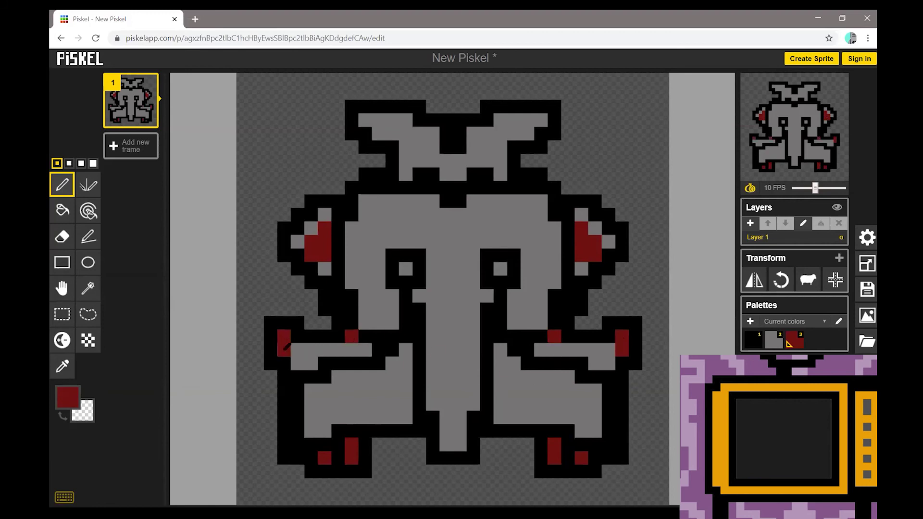
pyautogui.click(298, 361)
pyautogui.moveTo(313, 360); pyautogui.dragTo(299, 351)
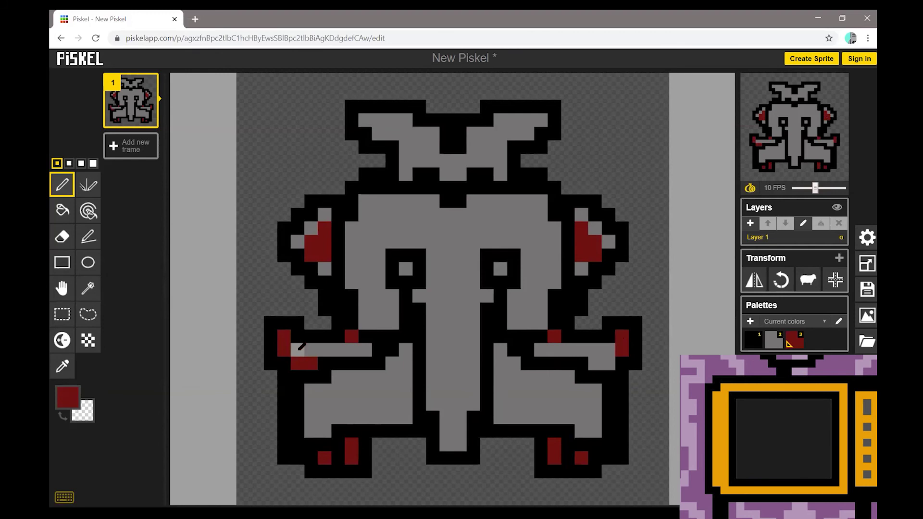
pyautogui.click(611, 362)
pyautogui.click(599, 359)
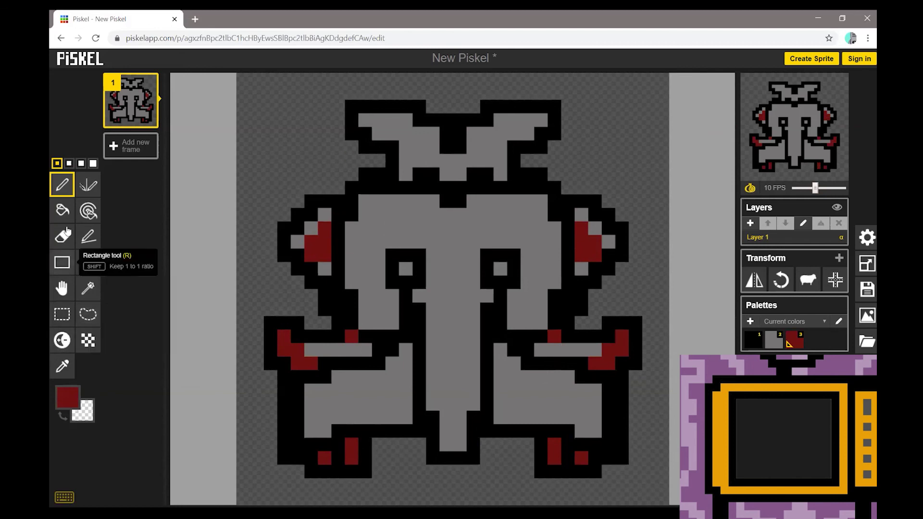
# - Set the primary colour to green #5a8917 and paint the centre of both eyes
pyautogui.click(68, 395)
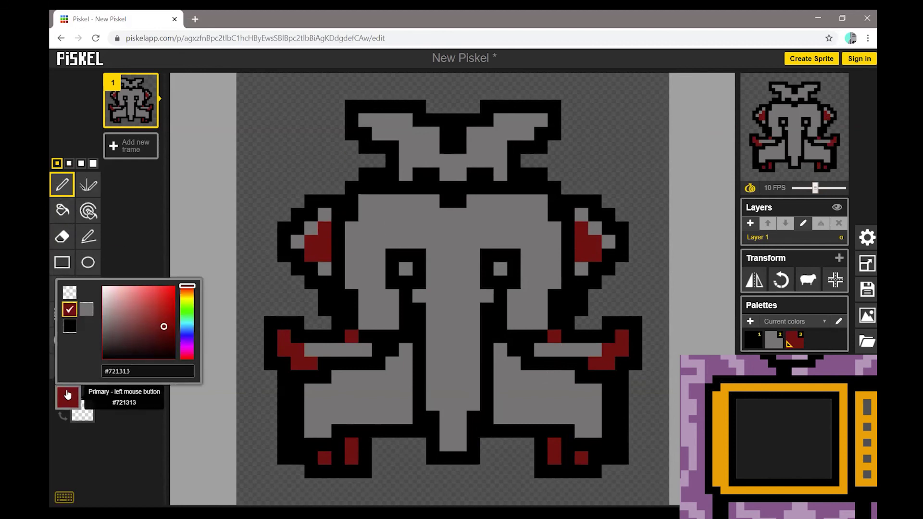
pyautogui.click(189, 303)
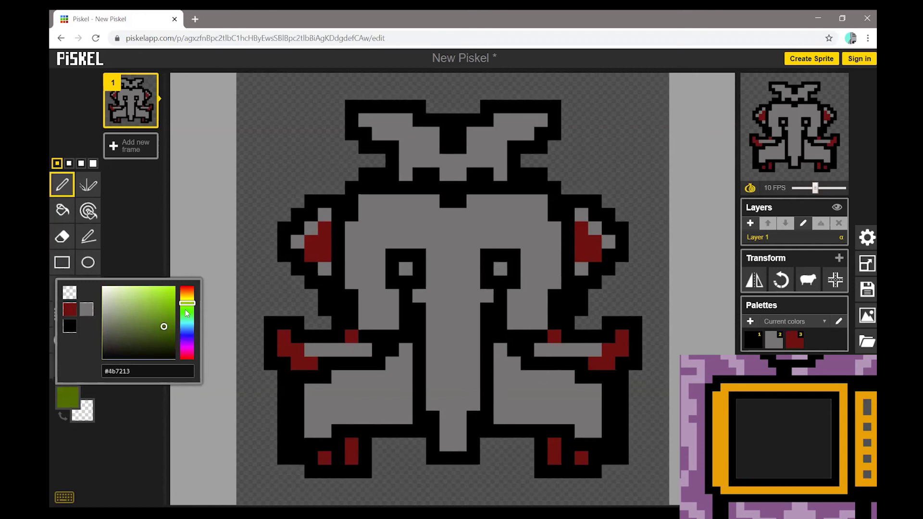
pyautogui.click(163, 323)
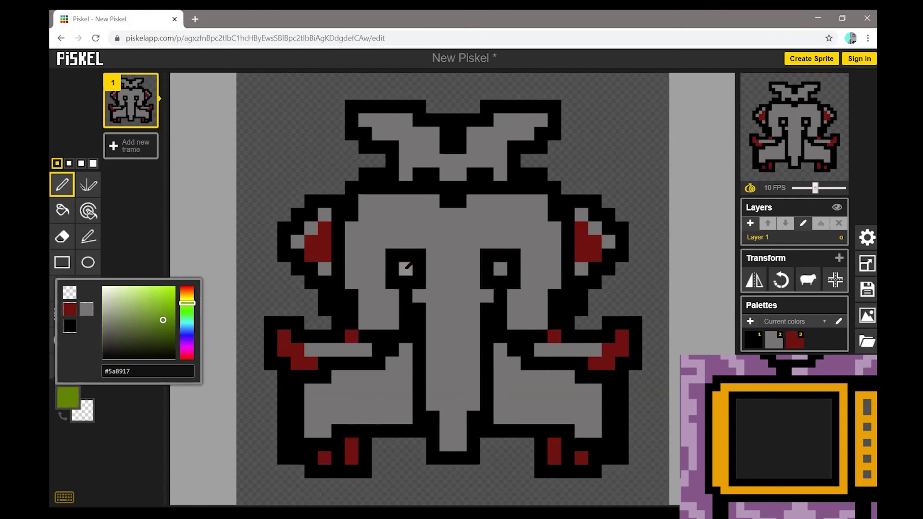
pyautogui.click(405, 268)
pyautogui.click(500, 268)
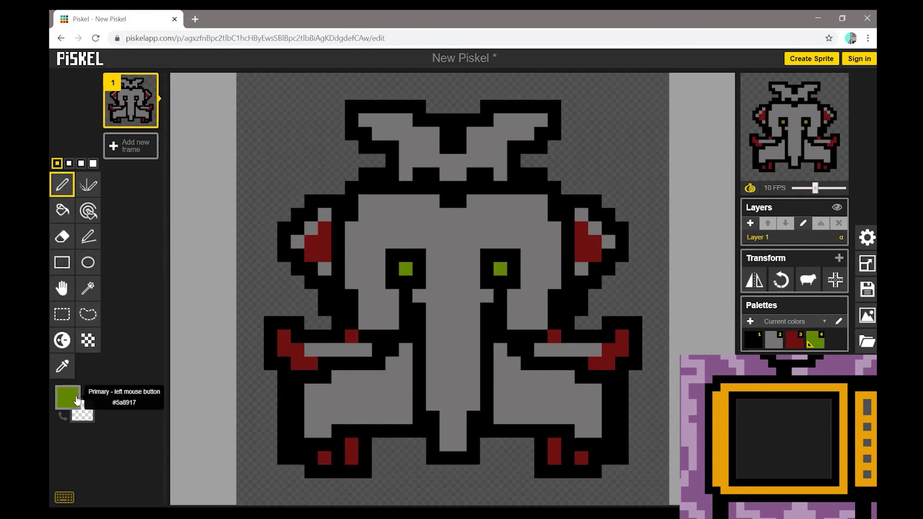
# - Set the primary colour to bright orange and paint the remaining grey pixels around the dark red areas of both ears
pyautogui.click(68, 398)
pyautogui.click(187, 293)
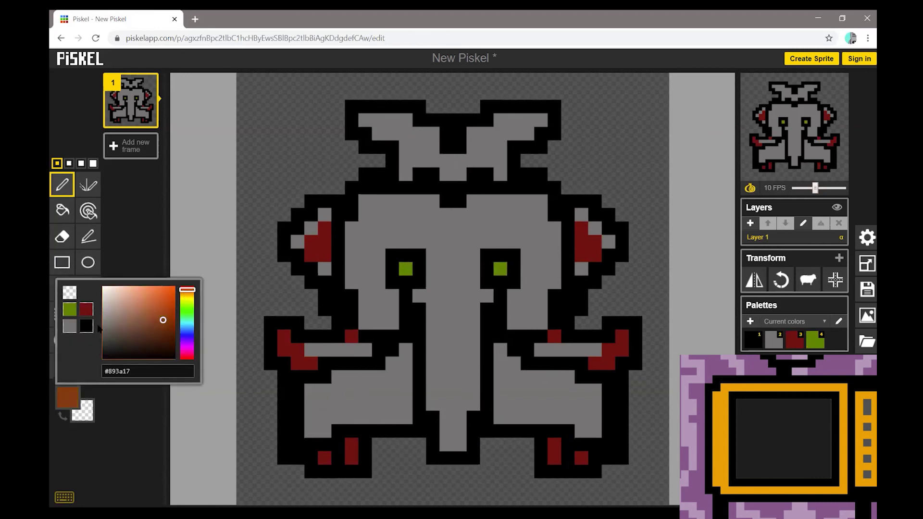
pyautogui.click(167, 292)
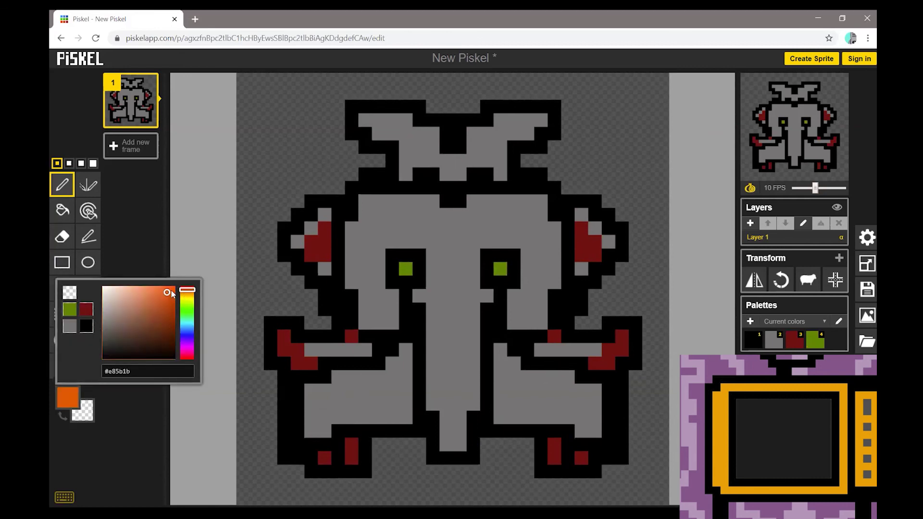
pyautogui.click(174, 291)
pyautogui.click(322, 266)
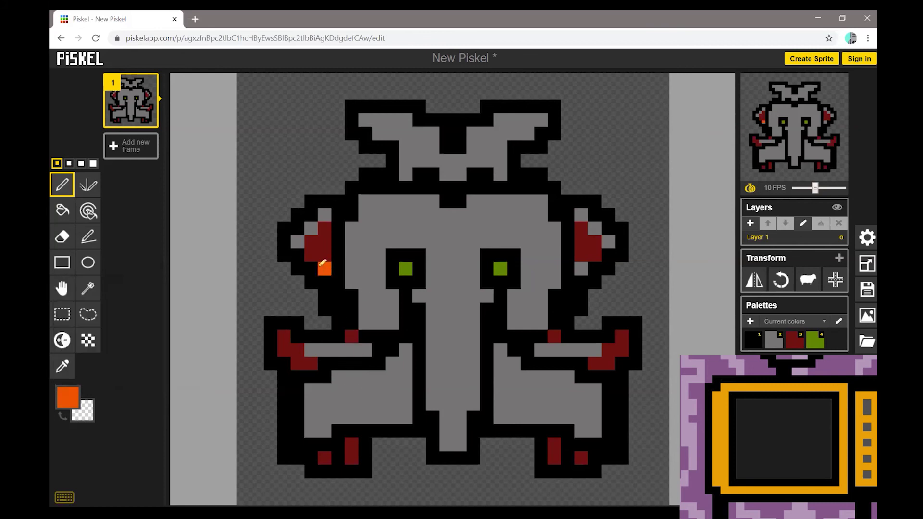
pyautogui.moveTo(297, 242); pyautogui.dragTo(311, 228)
pyautogui.click(325, 215)
pyautogui.click(581, 214)
pyautogui.click(596, 228)
pyautogui.click(609, 242)
pyautogui.click(582, 269)
# - Paint the grey strips of both arms orange and draw an orange brow over the outer corner of each eye
pyautogui.moveTo(542, 349); pyautogui.dragTo(583, 346)
pyautogui.moveTo(310, 351); pyautogui.dragTo(367, 347)
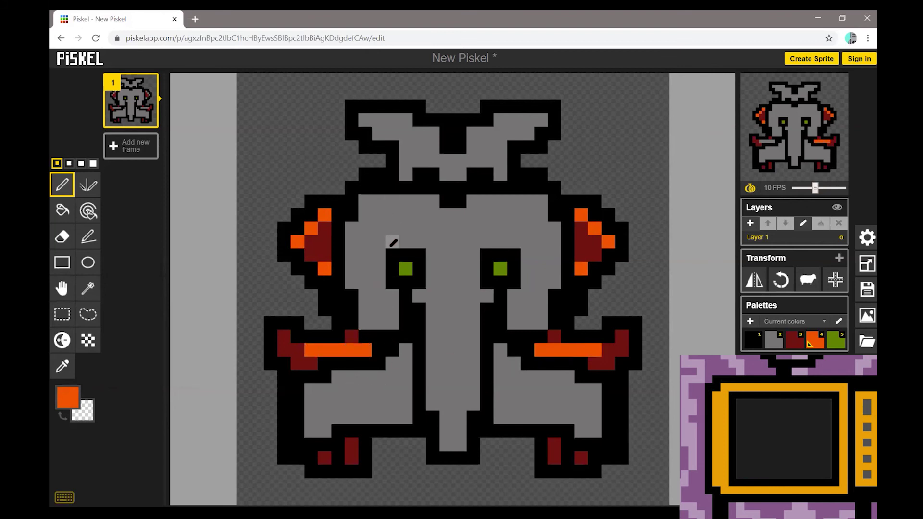
pyautogui.moveTo(392, 241)
pyautogui.mouseDown()
pyautogui.moveTo(407, 241)
pyautogui.moveTo(384, 241)
pyautogui.mouseUp()
pyautogui.click(379, 255)
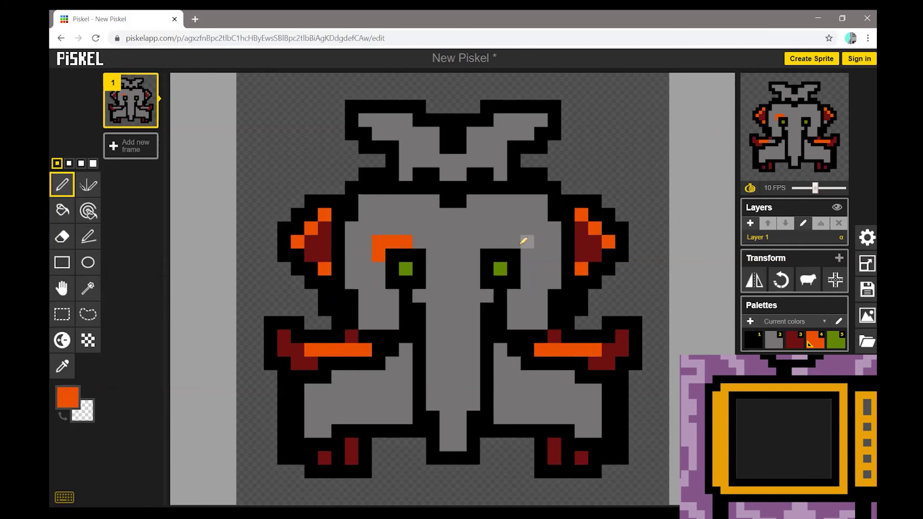
pyautogui.moveTo(500, 241); pyautogui.dragTo(513, 241)
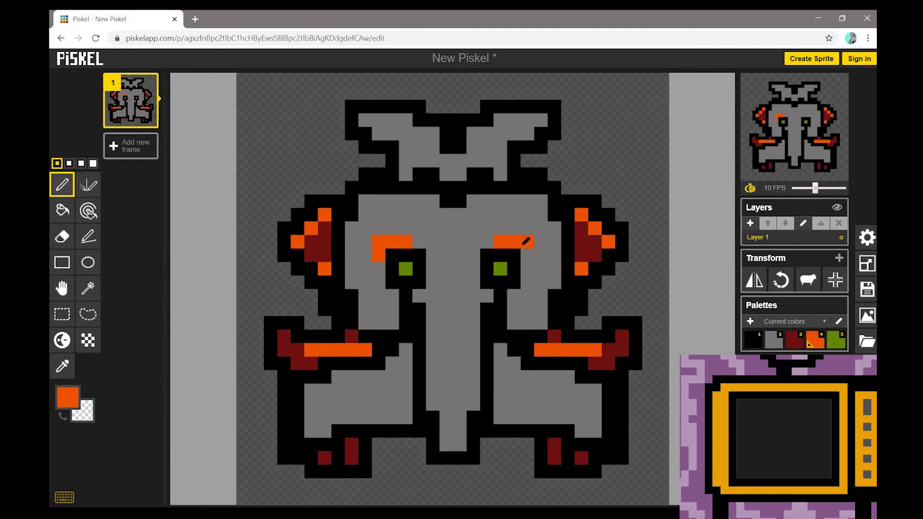
pyautogui.click(528, 255)
# - Paint orange accents on the head ornament's outer tips, along its central notch and at its lower points
pyautogui.moveTo(446, 174); pyautogui.dragTo(460, 174)
pyautogui.moveTo(473, 134)
pyautogui.mouseDown()
pyautogui.moveTo(474, 147)
pyautogui.moveTo(432, 147)
pyautogui.mouseUp()
pyautogui.moveTo(365, 119)
pyautogui.mouseDown()
pyautogui.moveTo(378, 120)
pyautogui.moveTo(378, 132)
pyautogui.mouseUp()
pyautogui.click(541, 120)
pyautogui.click(527, 119)
pyautogui.click(527, 134)
pyautogui.click(500, 175)
pyautogui.click(406, 174)
pyautogui.click(500, 119)
pyautogui.click(392, 120)
pyautogui.click(406, 119)
pyautogui.click(515, 119)
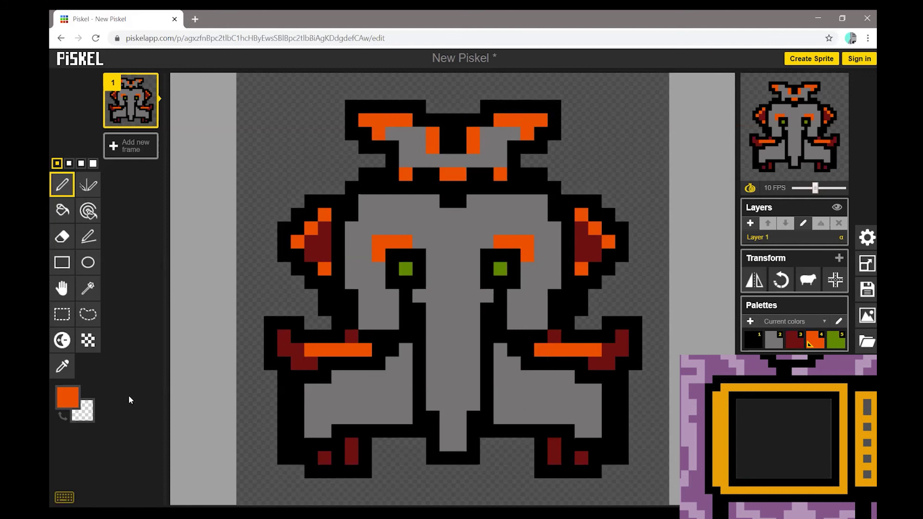
# - Set the primary colour to bright red #db0f21 and fill the grey areas of both legs
pyautogui.click(65, 399)
pyautogui.moveTo(189, 356); pyautogui.dragTo(188, 360)
pyautogui.click(170, 298)
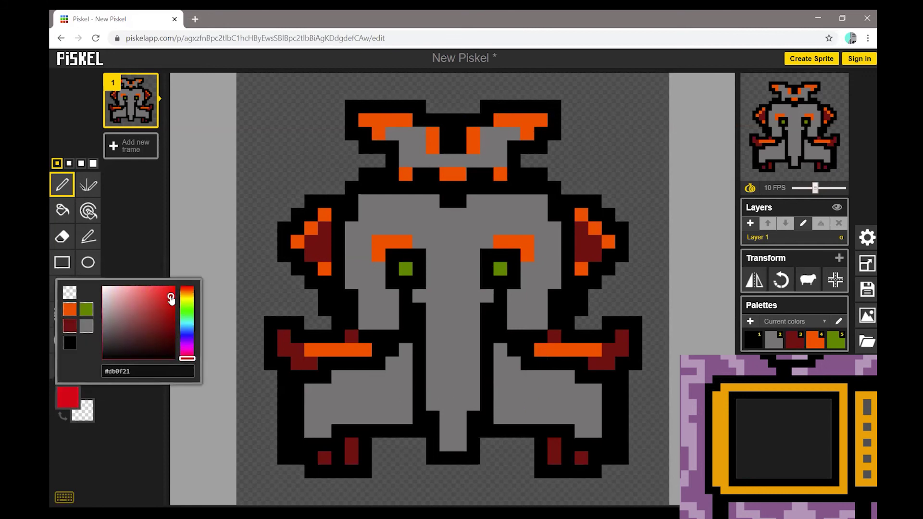
pyautogui.moveTo(312, 390)
pyautogui.mouseDown()
pyautogui.moveTo(310, 430)
pyautogui.moveTo(320, 428)
pyautogui.moveTo(324, 391)
pyautogui.mouseUp()
pyautogui.click(60, 210)
pyautogui.click(347, 400)
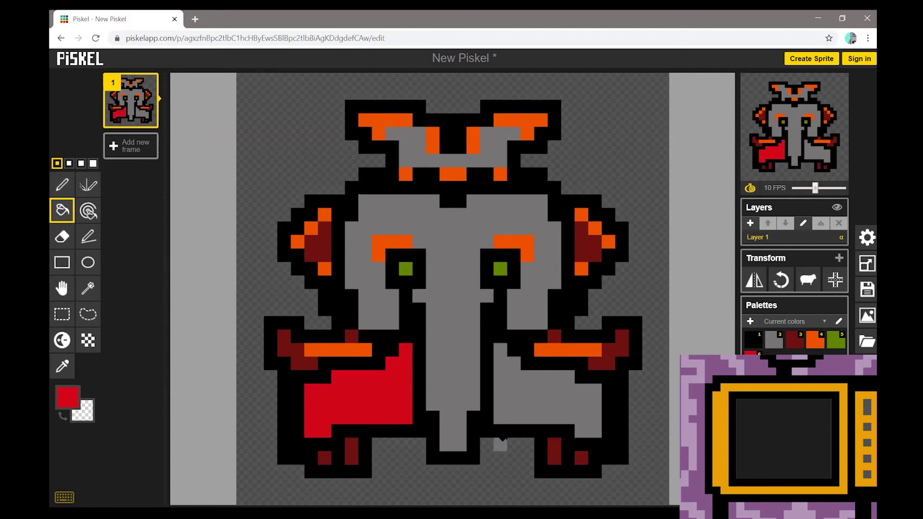
pyautogui.click(513, 403)
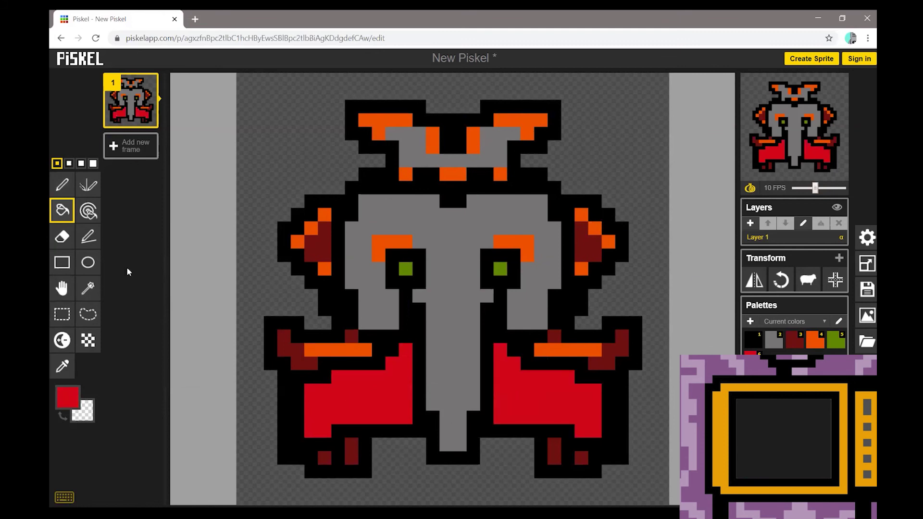
# - Set the primary colour to deep red #960e1a and fill the remaining grey area of the head ornament
pyautogui.click(67, 397)
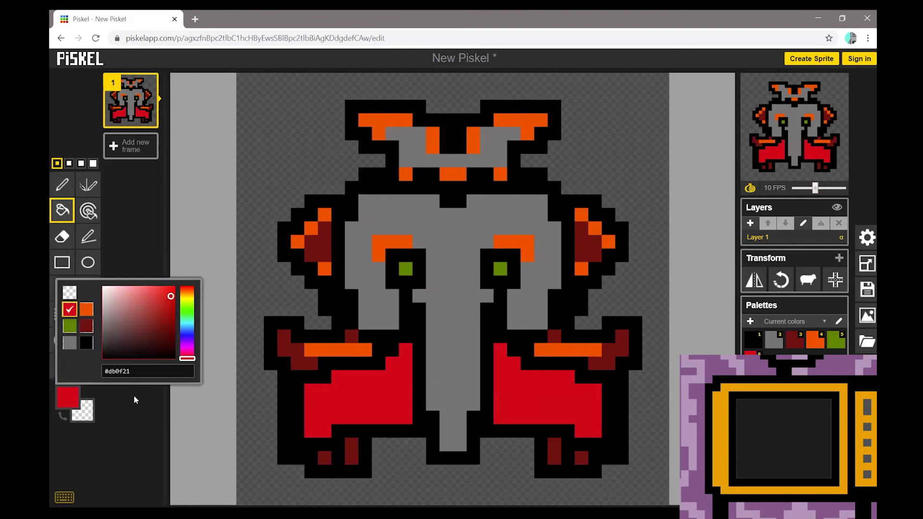
pyautogui.click(158, 324)
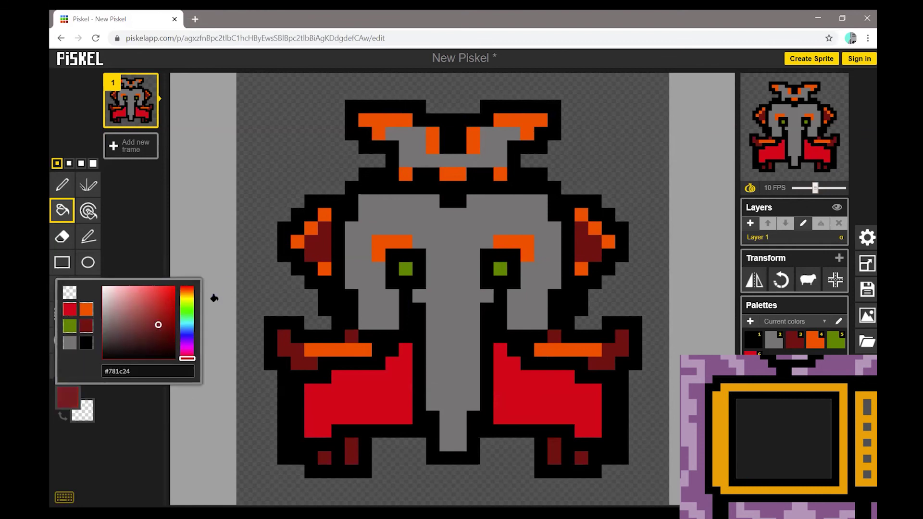
pyautogui.click(169, 316)
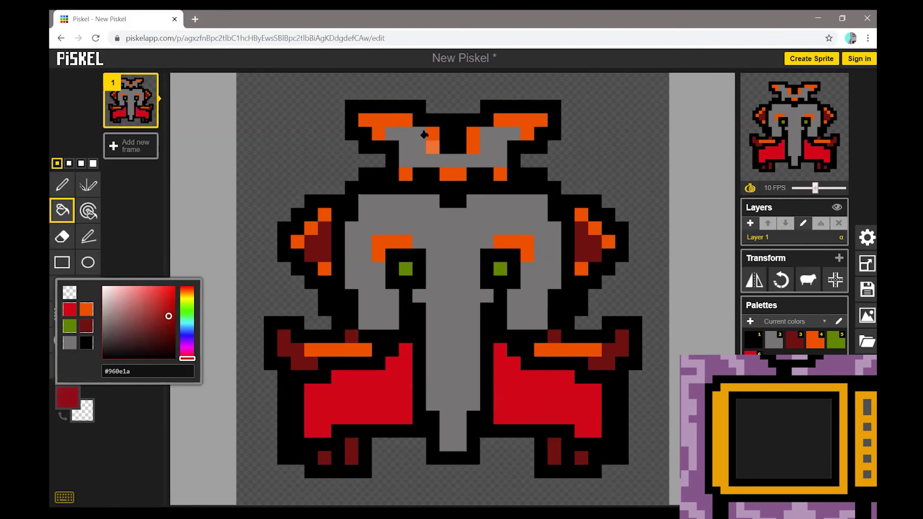
pyautogui.click(389, 142)
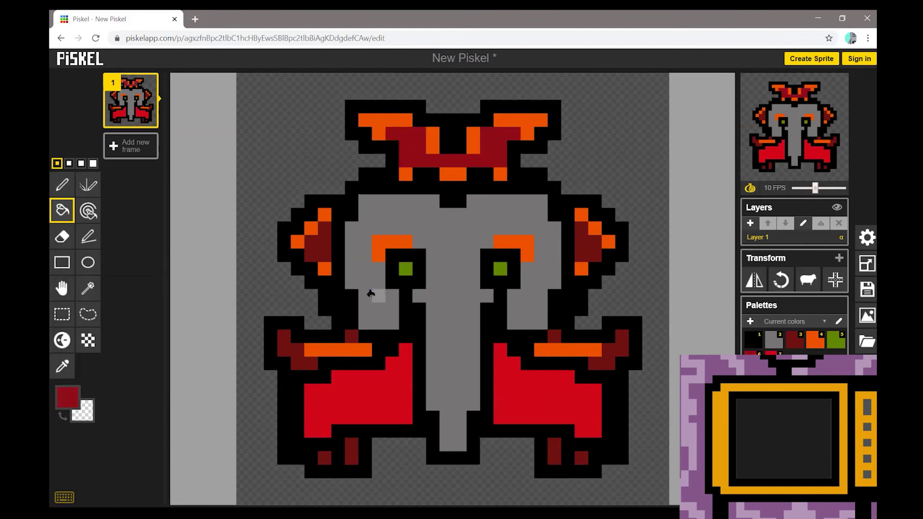
# - Try filling the grey head and trunk with the same deep red, and undo the fill
pyautogui.click(73, 398)
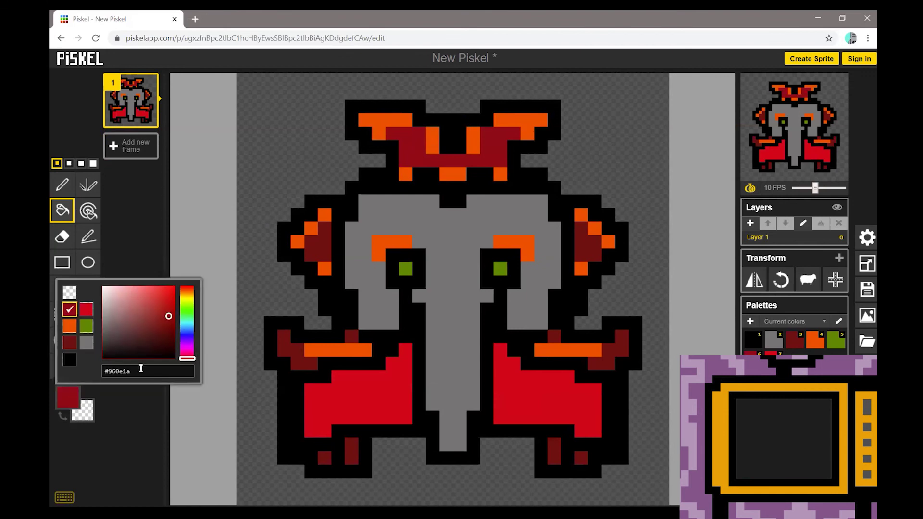
pyautogui.click(432, 295)
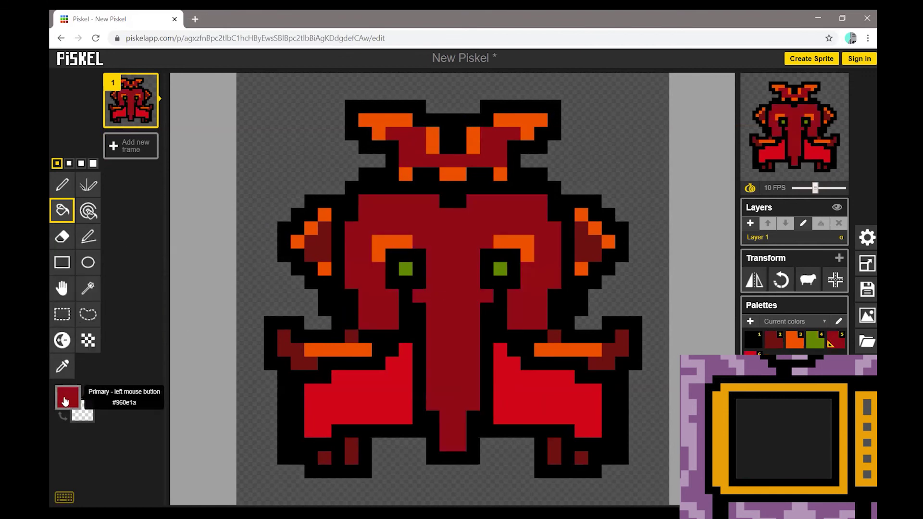
pyautogui.hotkey('ctrl', 'z')
# - Draw horizontal deep red #960e1a stripes at intervals down the trunk with the pen
pyautogui.click(63, 185)
pyautogui.click(67, 397)
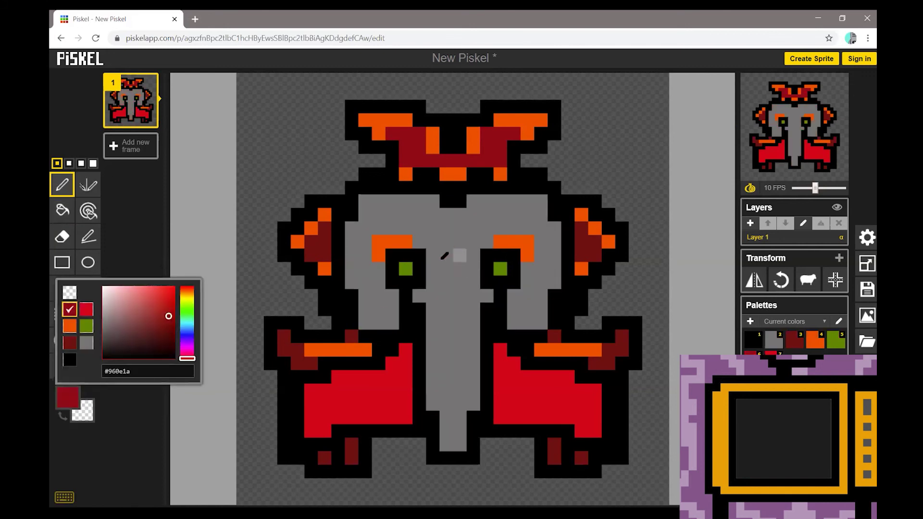
pyautogui.moveTo(424, 297); pyautogui.dragTo(487, 295)
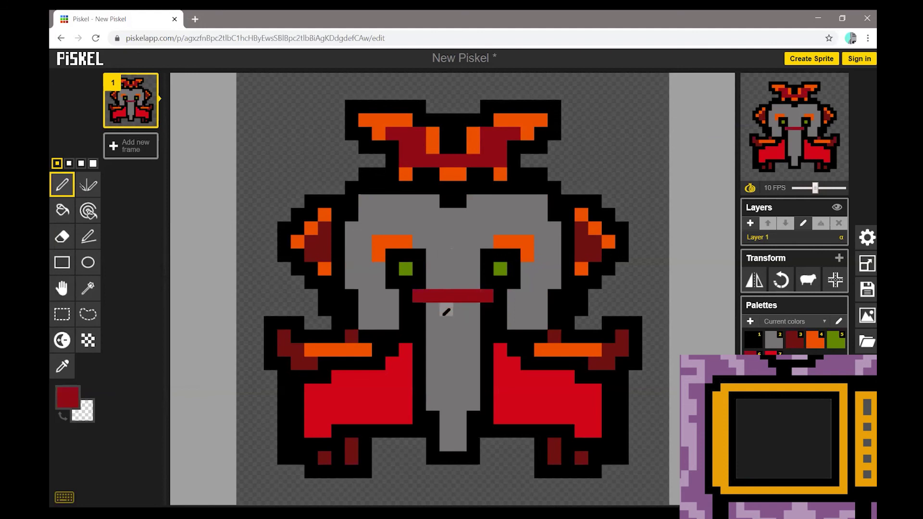
pyautogui.moveTo(428, 323)
pyautogui.mouseDown()
pyautogui.moveTo(474, 331)
pyautogui.moveTo(444, 347)
pyautogui.moveTo(461, 349)
pyautogui.moveTo(449, 377)
pyautogui.moveTo(460, 378)
pyautogui.moveTo(458, 405)
pyautogui.mouseUp()
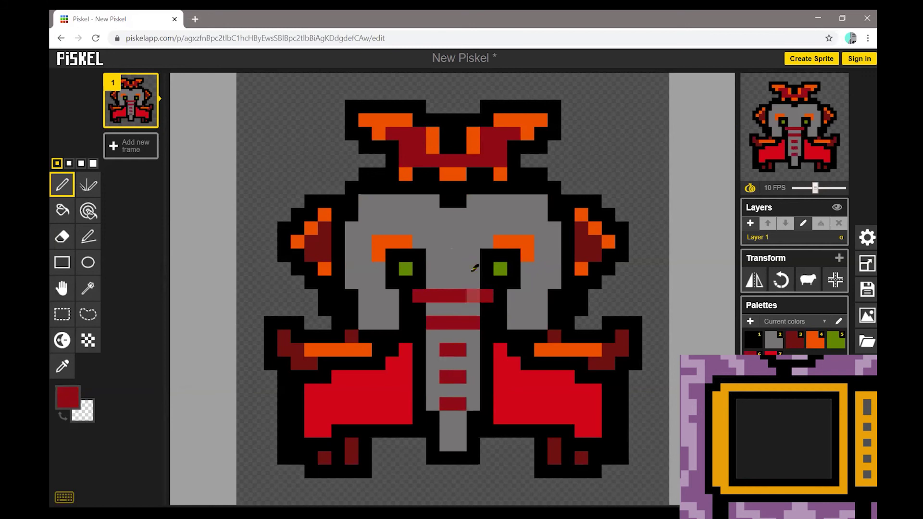
# - Draw three more deep red stripes between the eyes, between the brows and at the top of the forehead
pyautogui.click(449, 269)
pyautogui.click(460, 268)
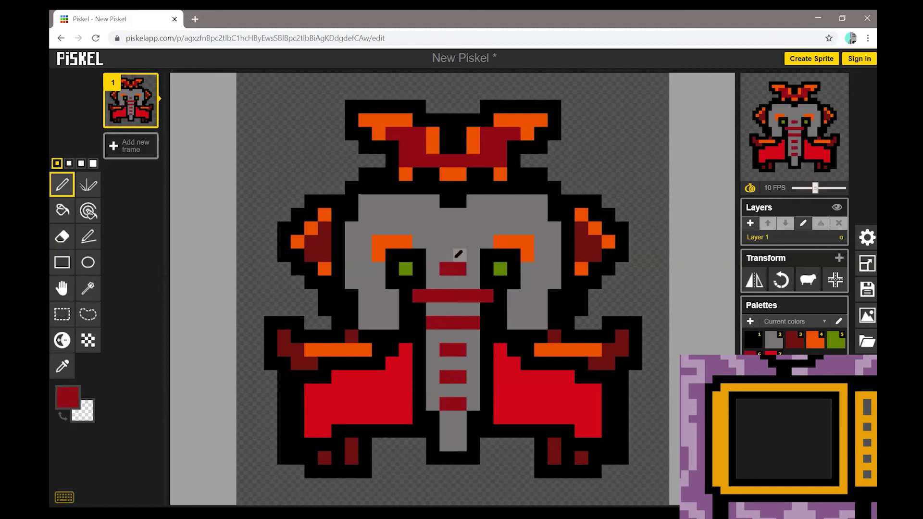
pyautogui.click(433, 242)
pyautogui.moveTo(450, 242); pyautogui.dragTo(463, 242)
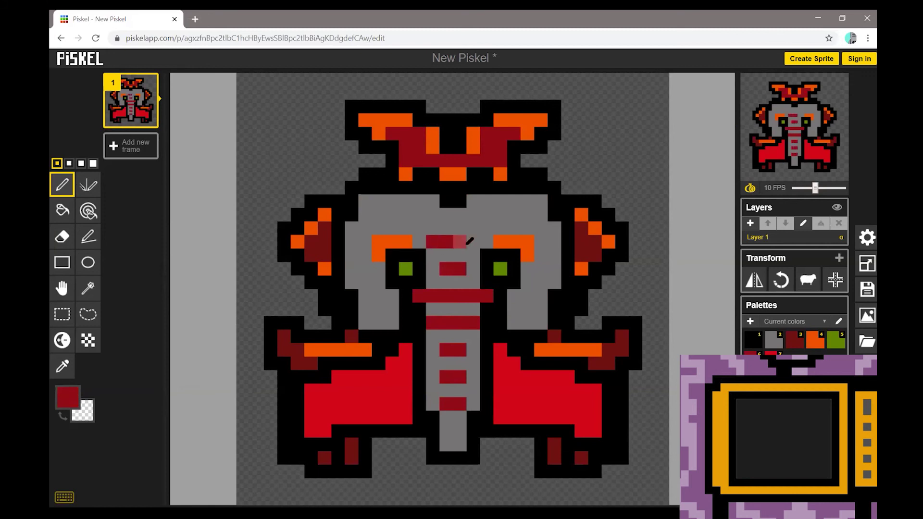
pyautogui.click(474, 242)
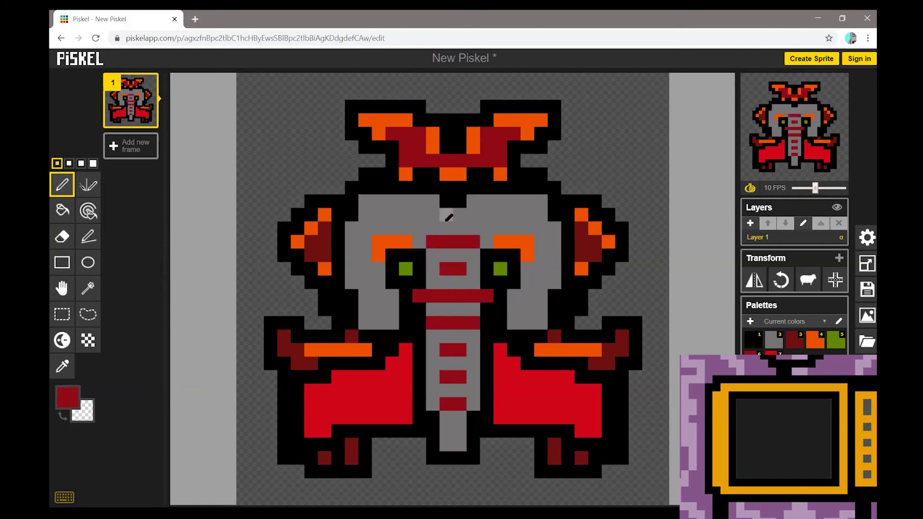
pyautogui.click(451, 218)
pyautogui.click(462, 214)
# - Set the primary colour to darker grey #5e5a5a and fill the elephant's head and all trunk sections, including the trunk tip
pyautogui.scroll(-1, 607, 291)
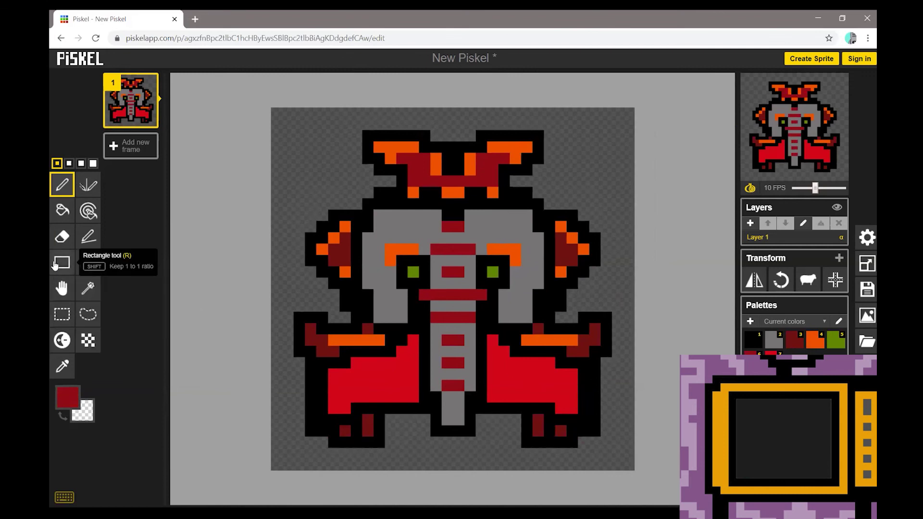
pyautogui.click(64, 402)
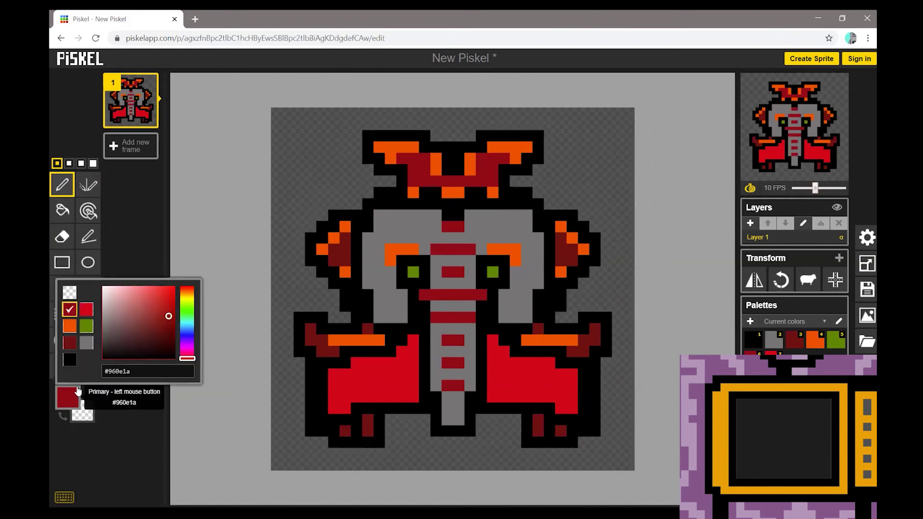
pyautogui.click(107, 336)
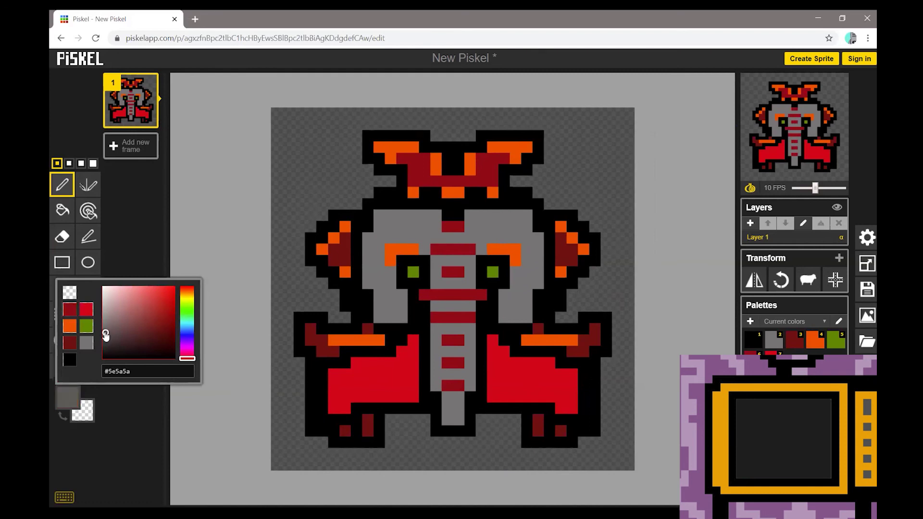
pyautogui.click(62, 210)
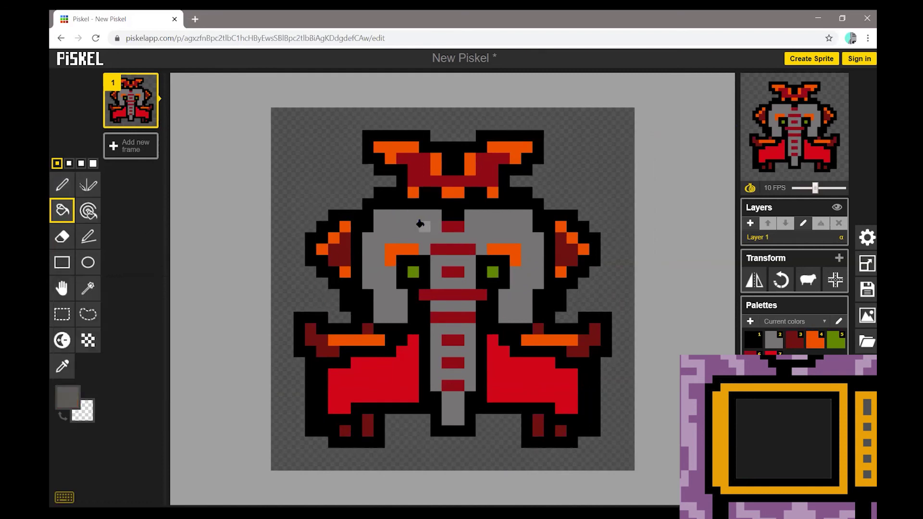
pyautogui.click(420, 221)
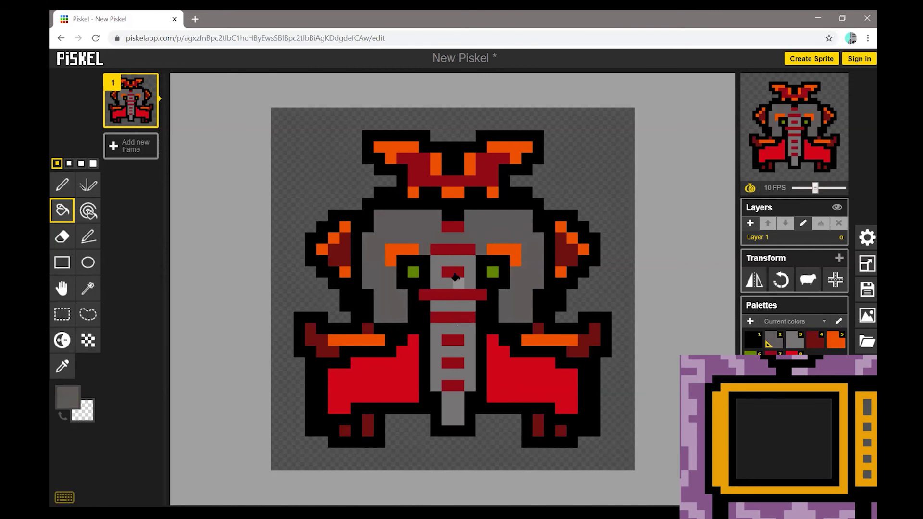
pyautogui.click(469, 330)
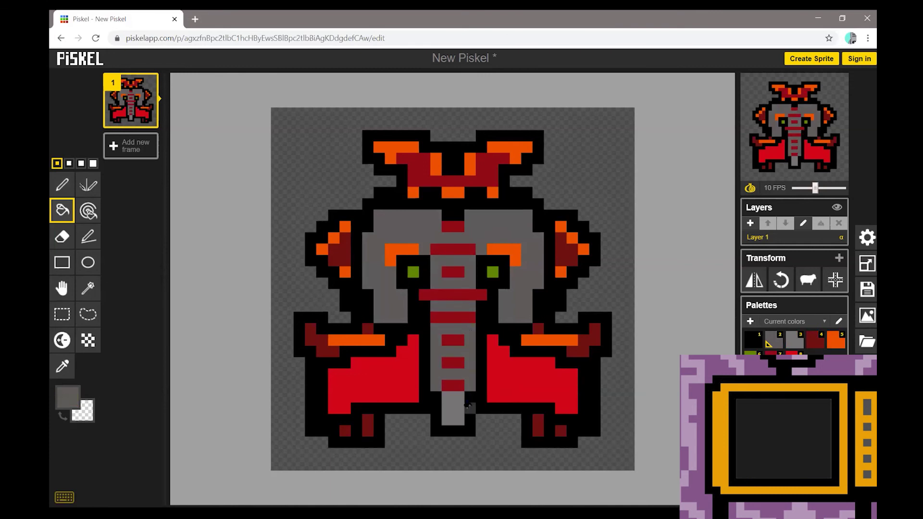
pyautogui.click(456, 411)
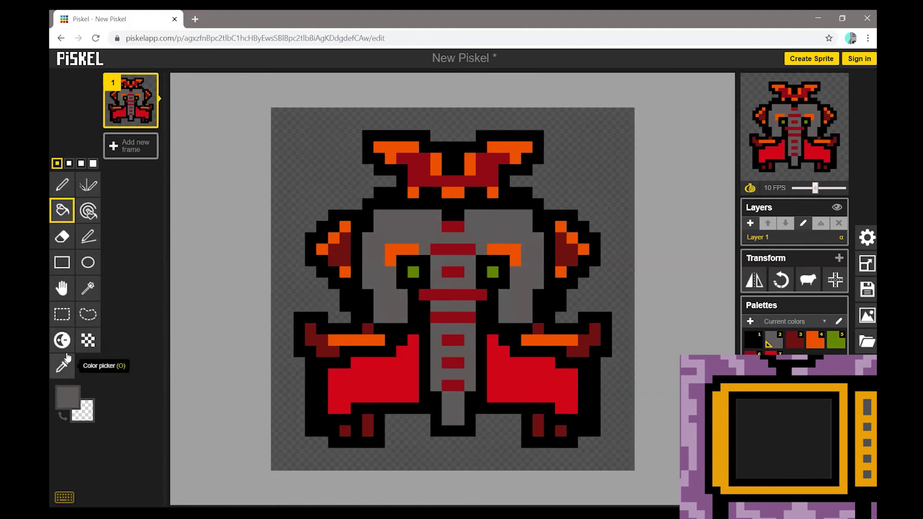
# - Draw green #0e803e horizon lines on both sides of the elephant's lower body with the pen, and fill the ground below them
pyautogui.click(62, 186)
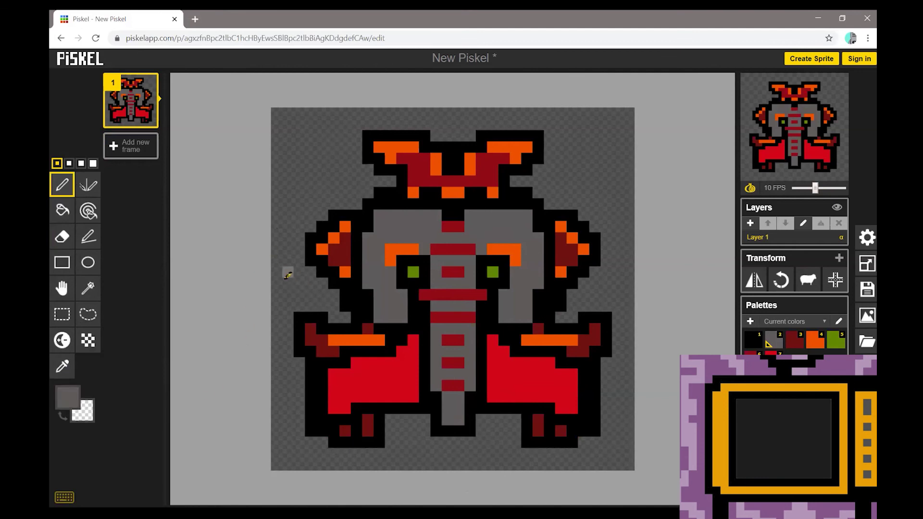
pyautogui.click(61, 406)
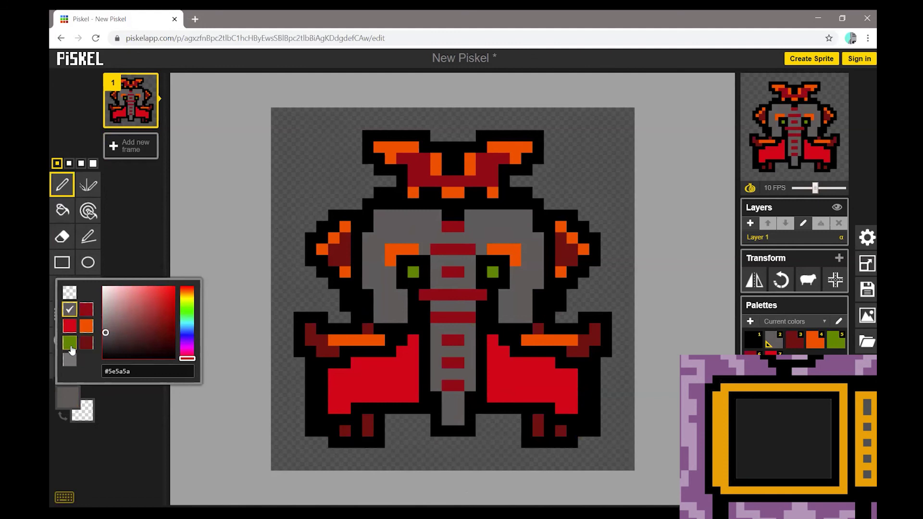
pyautogui.click(103, 359)
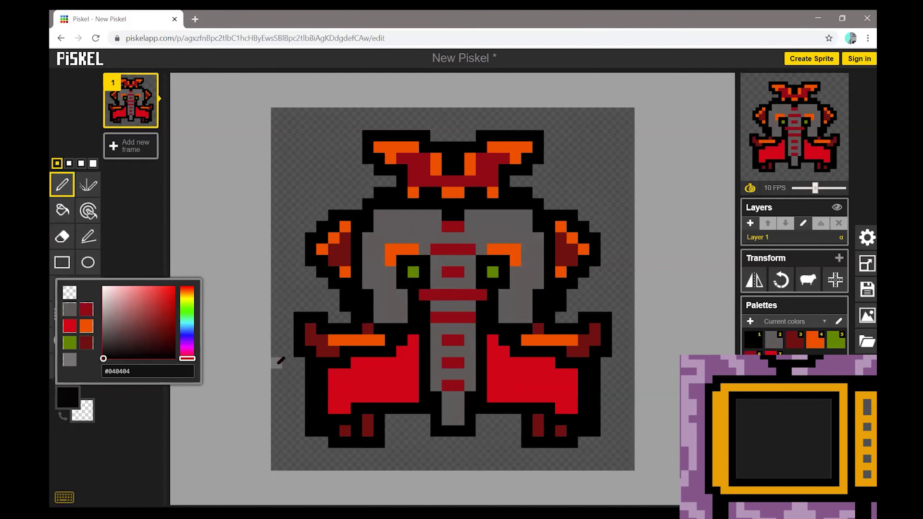
pyautogui.click(187, 316)
pyautogui.click(168, 325)
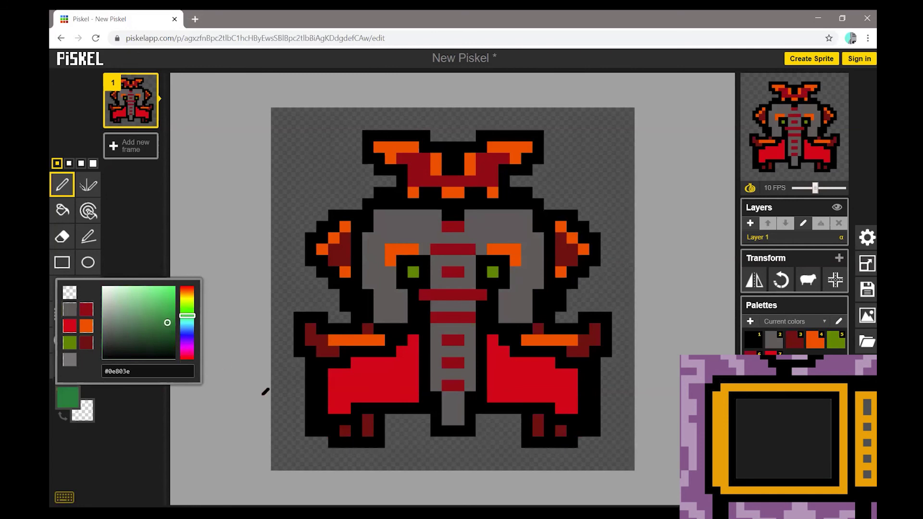
pyautogui.click(277, 400)
pyautogui.click(300, 397)
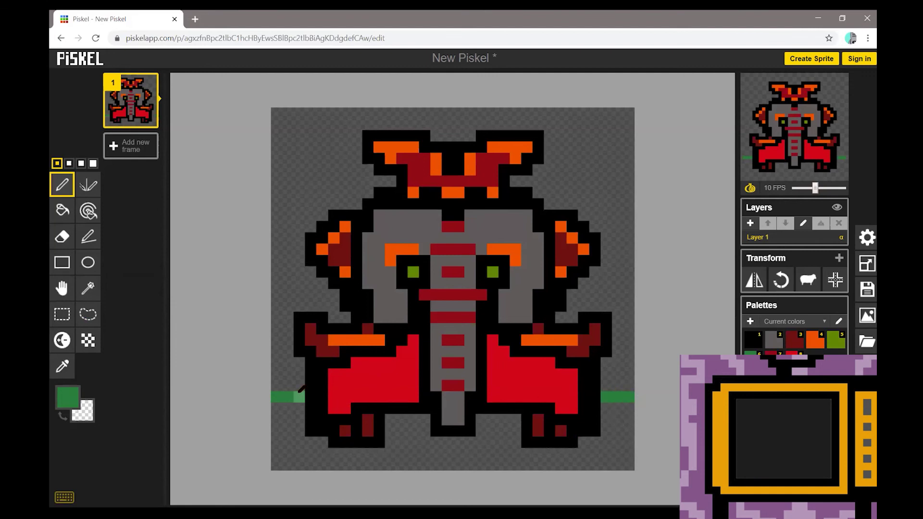
pyautogui.click(63, 211)
pyautogui.click(321, 466)
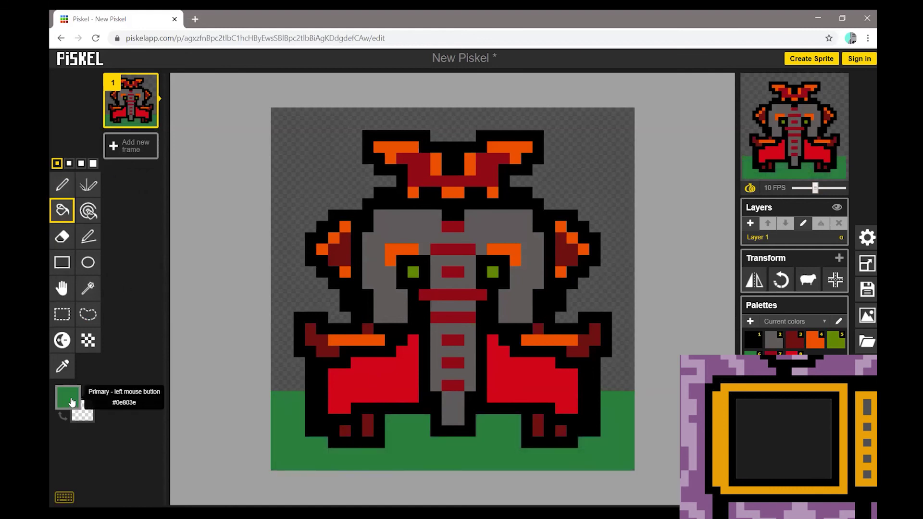
# - Set the primary colour to sky blue #1695b0 and fill the empty background above the ground
pyautogui.click(68, 398)
pyautogui.click(190, 327)
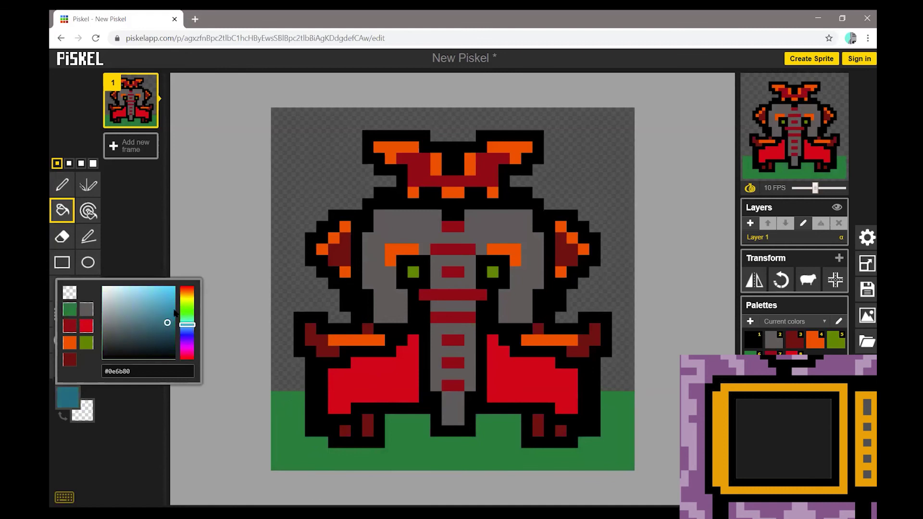
pyautogui.click(164, 295)
pyautogui.moveTo(165, 295); pyautogui.dragTo(167, 310)
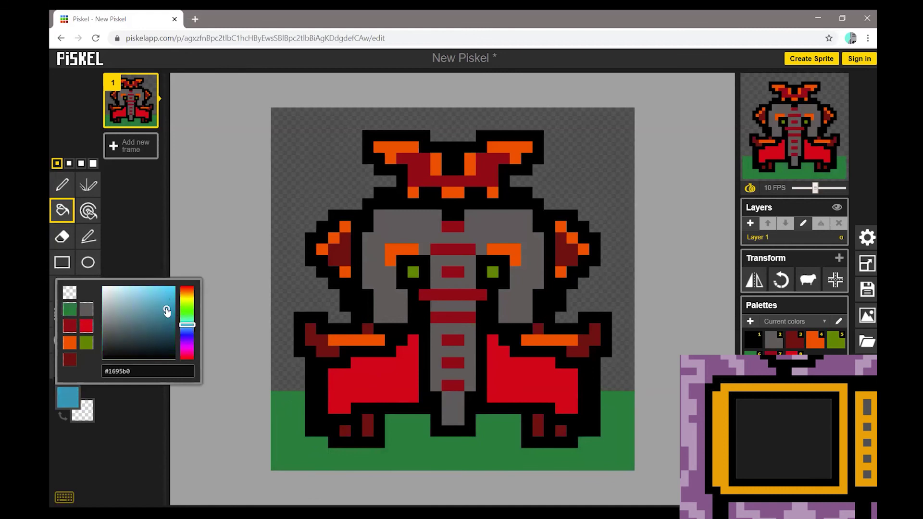
pyautogui.click(62, 210)
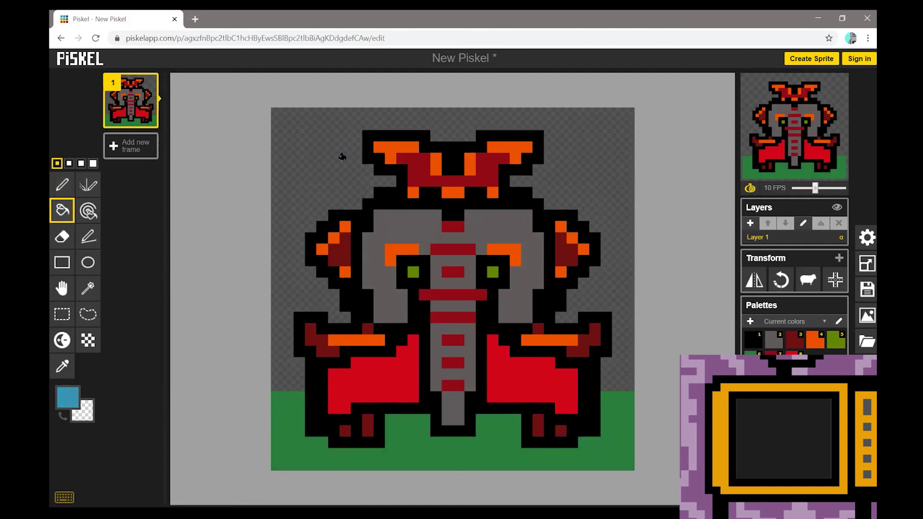
pyautogui.click(330, 162)
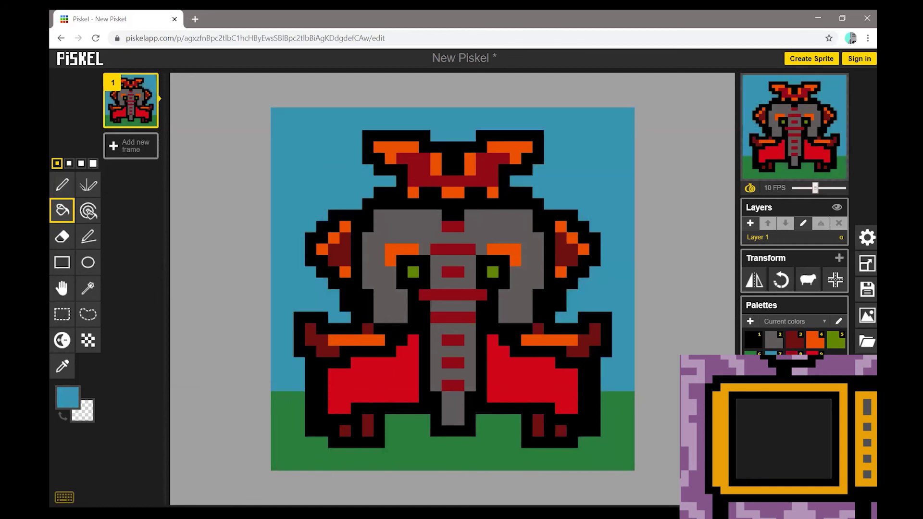
# - Add a blank second frame and set the animation speed to 3 FPS
pyautogui.press('h')
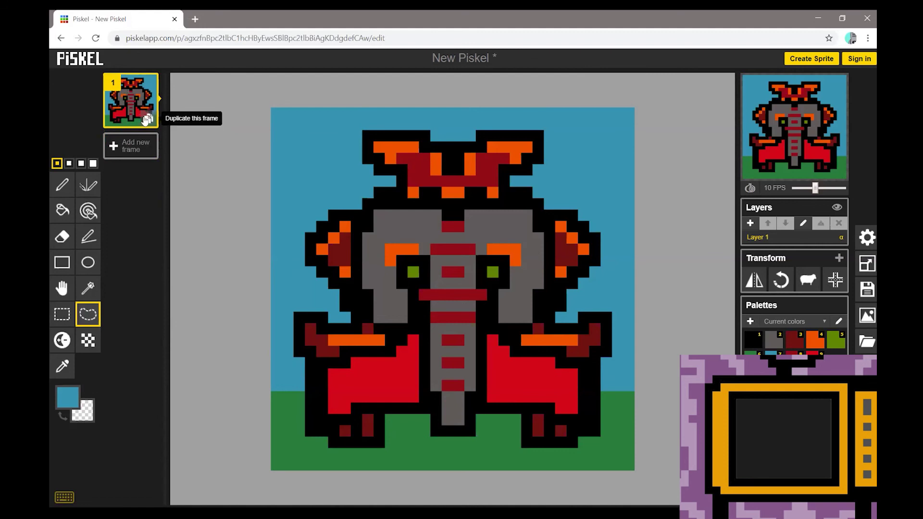
pyautogui.click(144, 149)
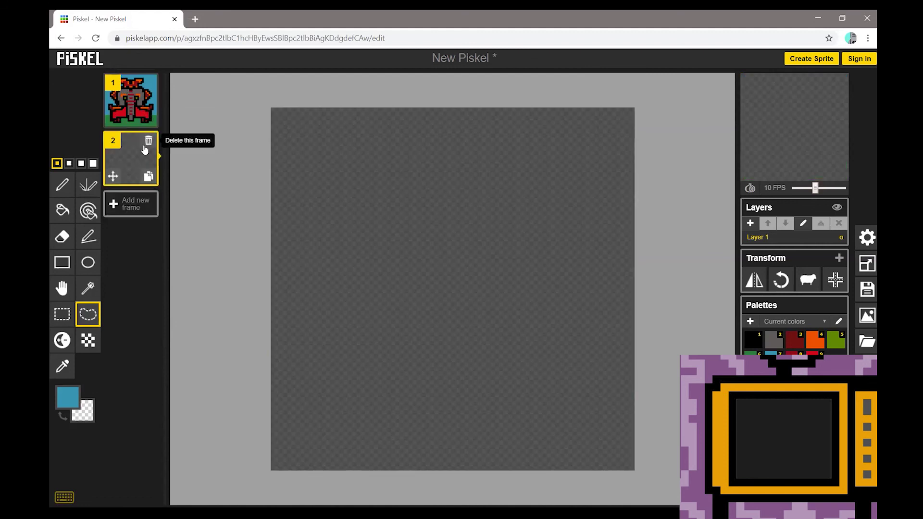
pyautogui.moveTo(830, 104)
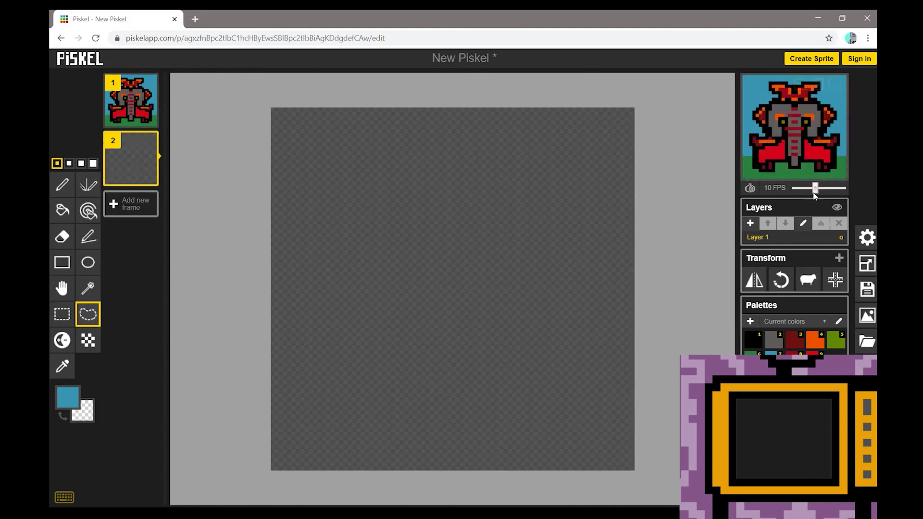
pyautogui.moveTo(815, 189); pyautogui.dragTo(802, 191)
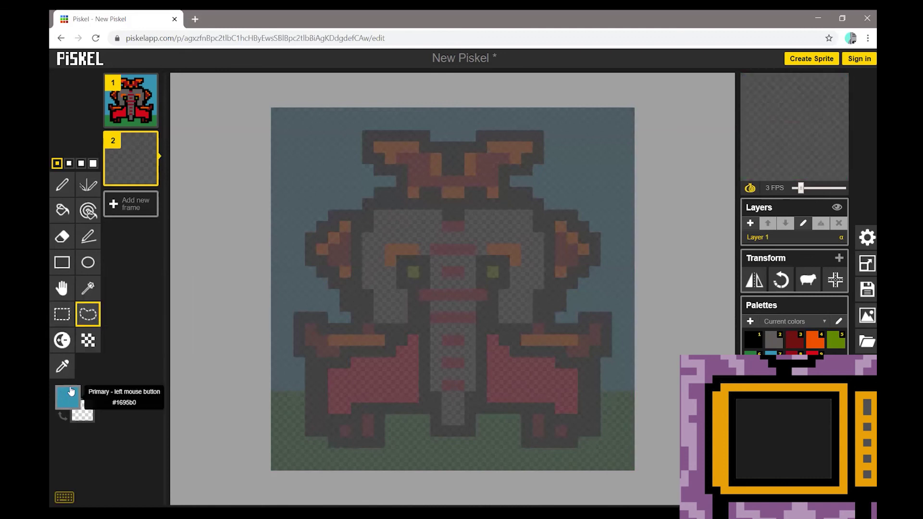
# - Fill the whole second frame with sky blue #1695b0
pyautogui.click(61, 185)
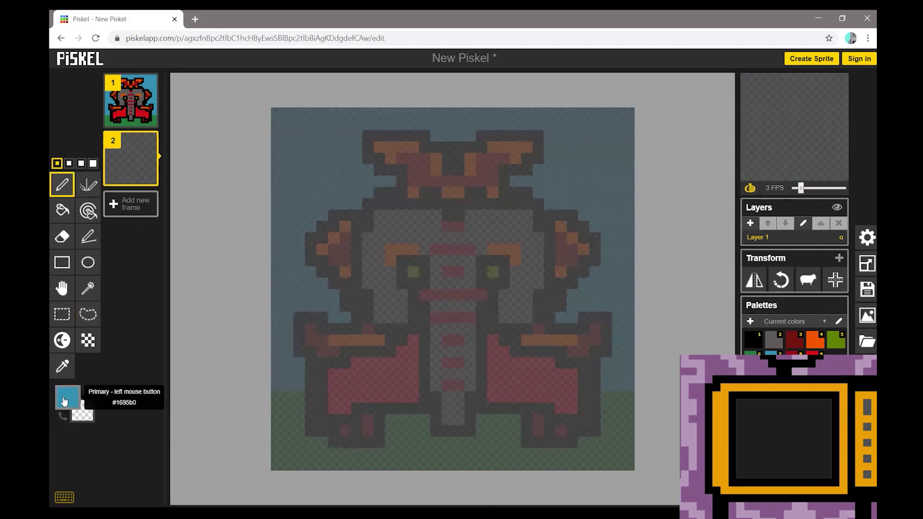
pyautogui.click(64, 402)
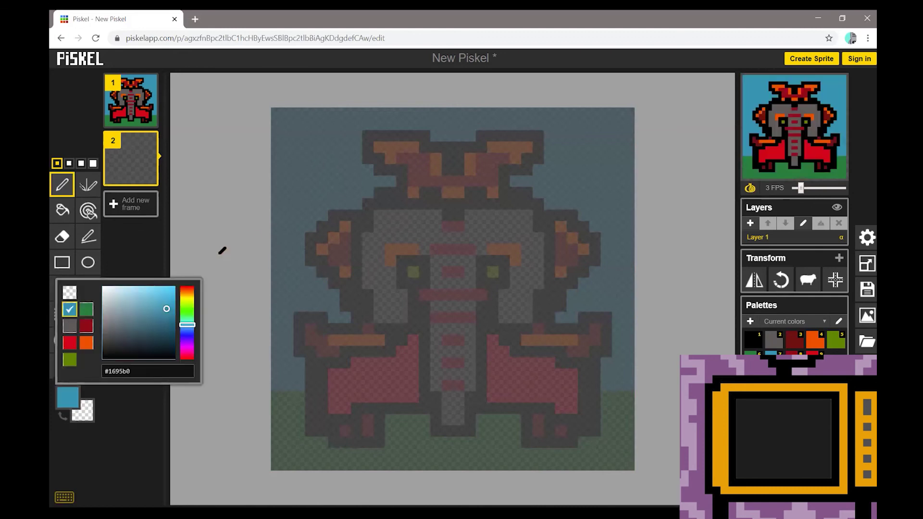
pyautogui.click(62, 211)
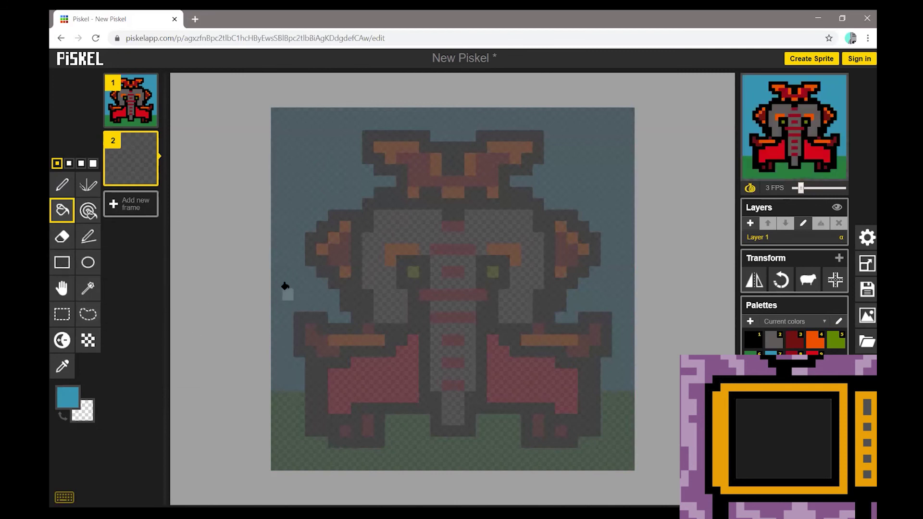
pyautogui.click(335, 405)
# - Draw a full-width green horizon line on frame 2 along the ghosted ground edge, and fill the area below it with the same green
pyautogui.click(62, 185)
pyautogui.click(67, 397)
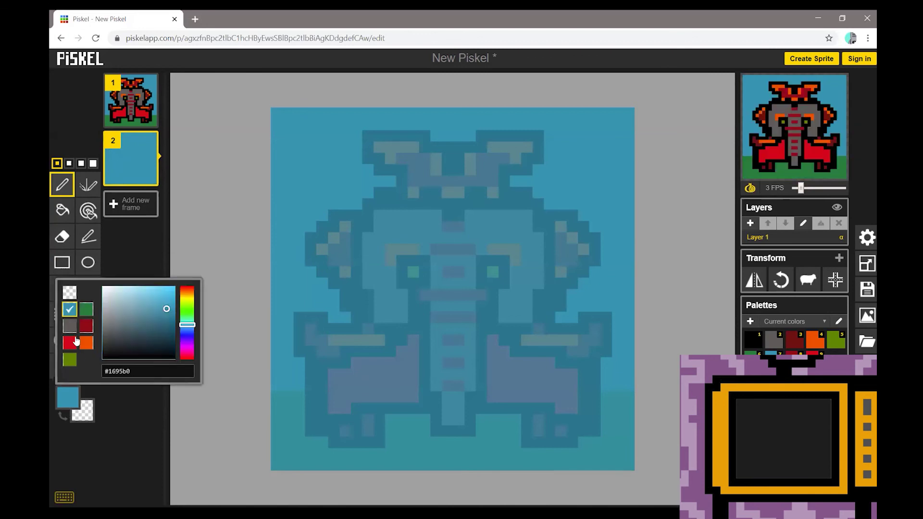
pyautogui.click(85, 311)
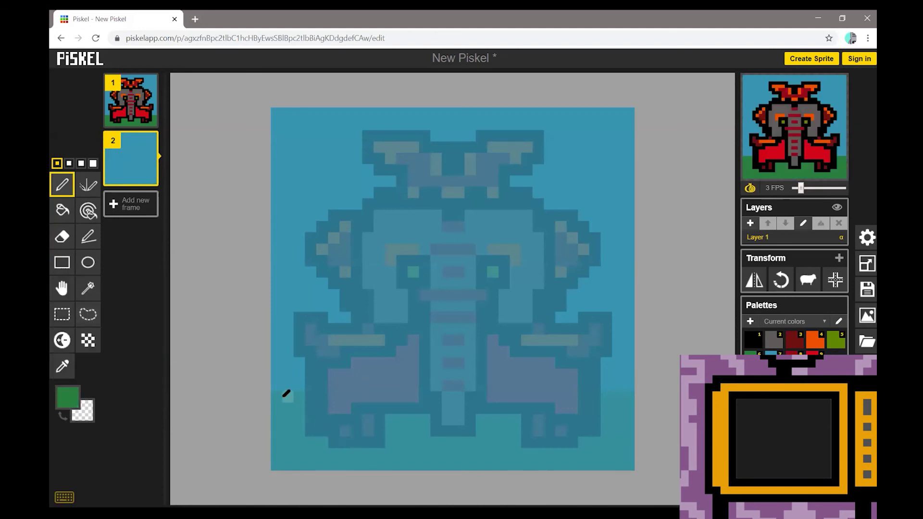
pyautogui.moveTo(278, 396); pyautogui.dragTo(668, 396)
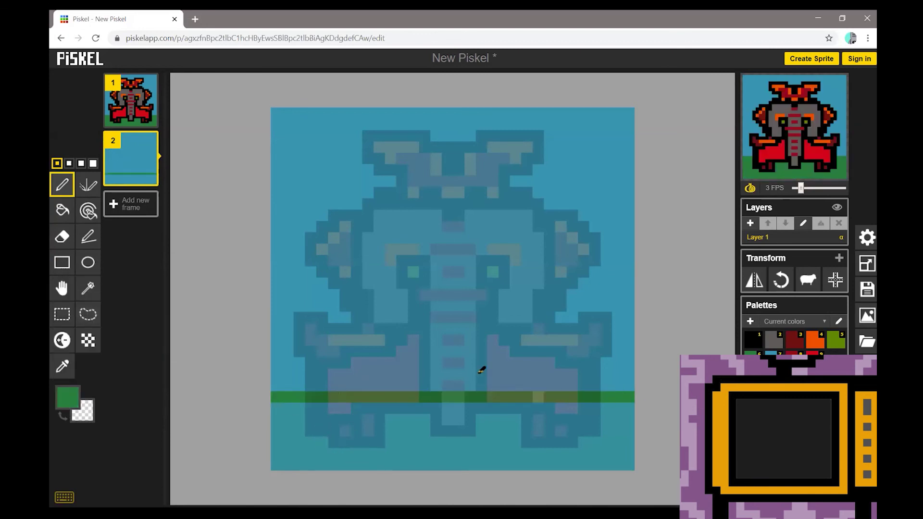
pyautogui.click(62, 210)
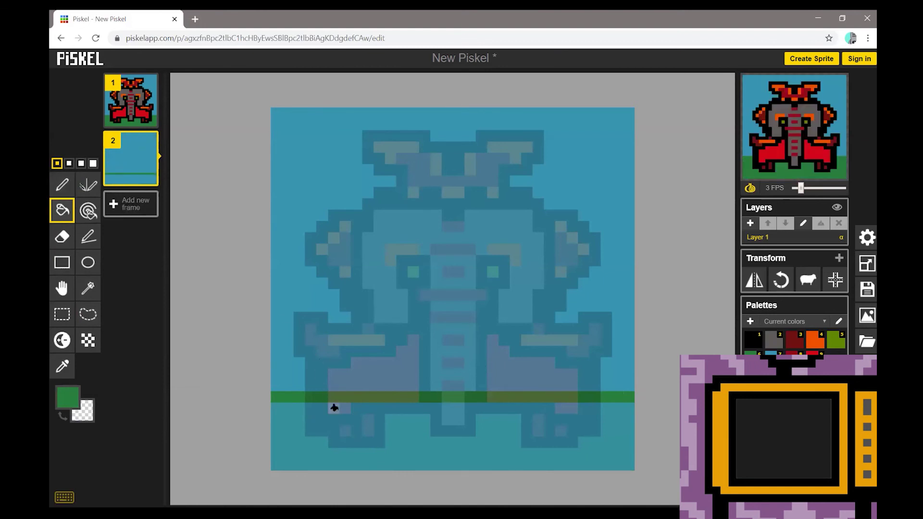
pyautogui.click(336, 417)
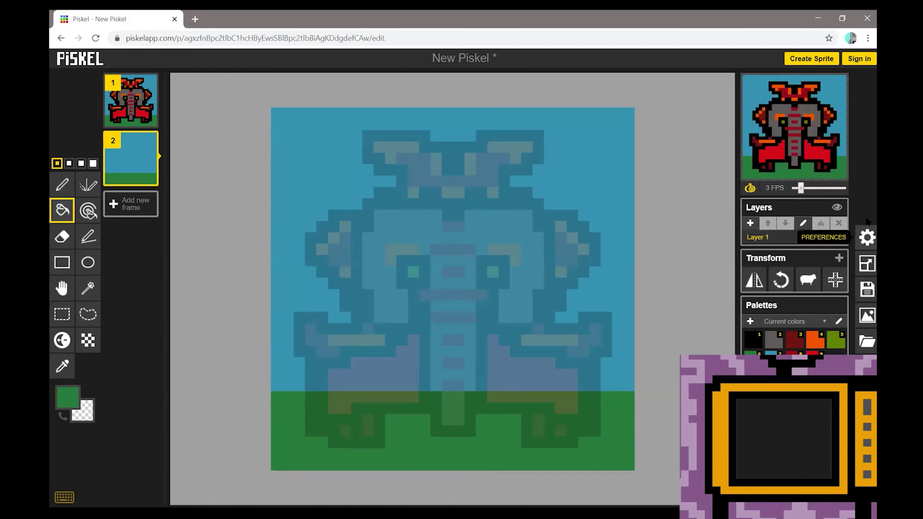
# - Switch the onion skin overlay off and on to compare, and leave it off
pyautogui.click(750, 189)
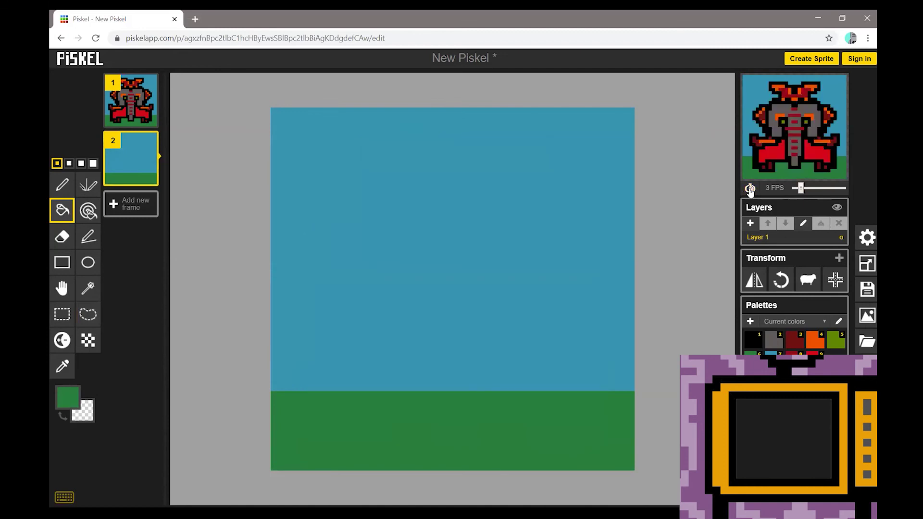
pyautogui.click(750, 189)
pyautogui.click(750, 188)
# - Duplicate the empty sky-and-ground frame 2 three times
pyautogui.click(150, 177)
pyautogui.click(149, 177)
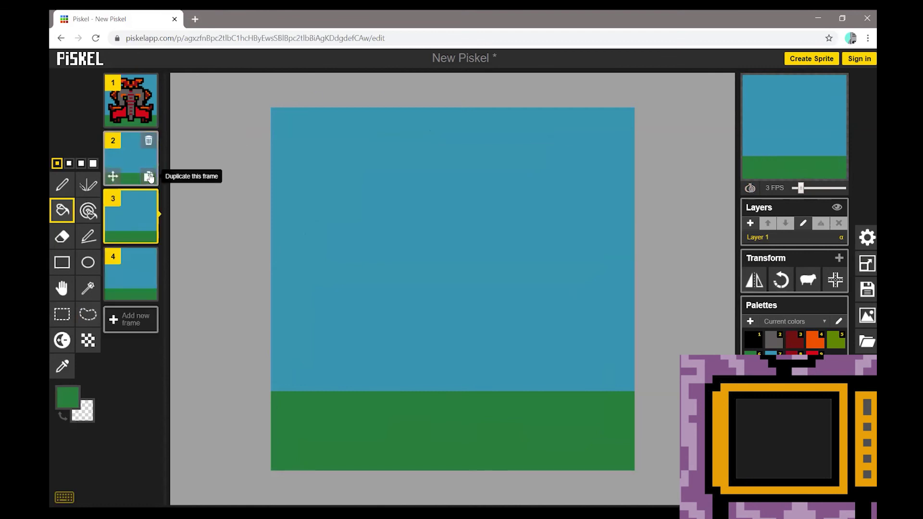
pyautogui.click(149, 178)
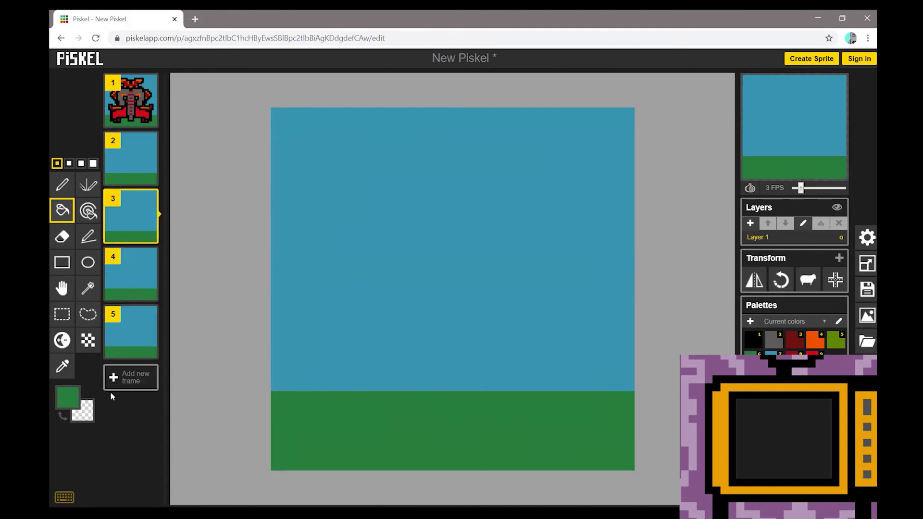
# - Lasso the whole elephant on frame 1 and copy it
pyautogui.click(126, 157)
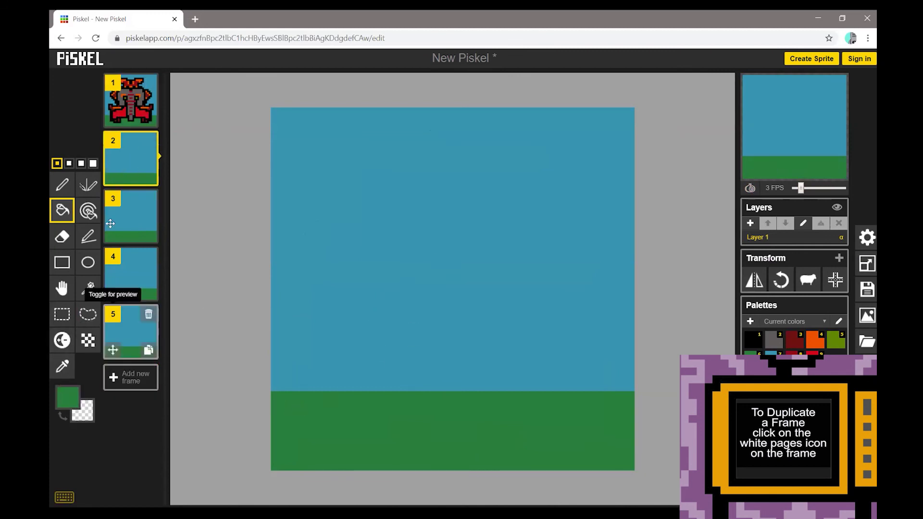
pyautogui.click(143, 104)
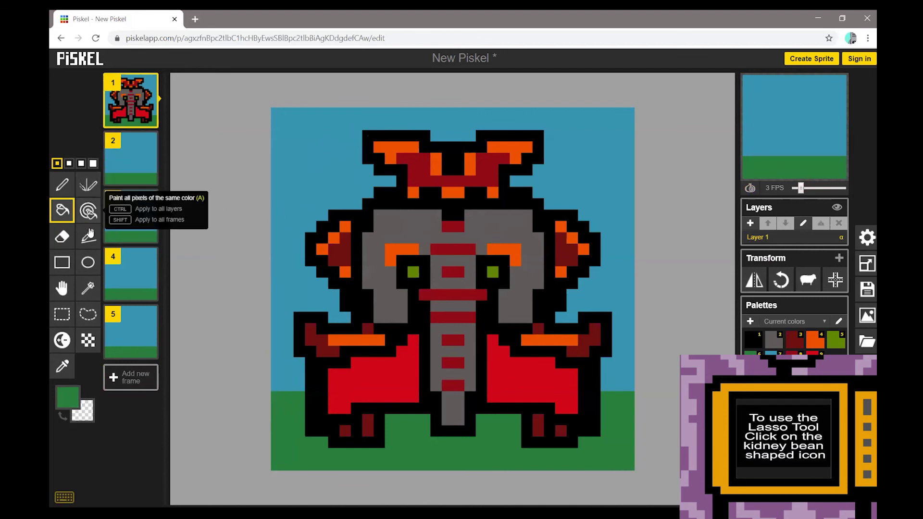
pyautogui.click(89, 318)
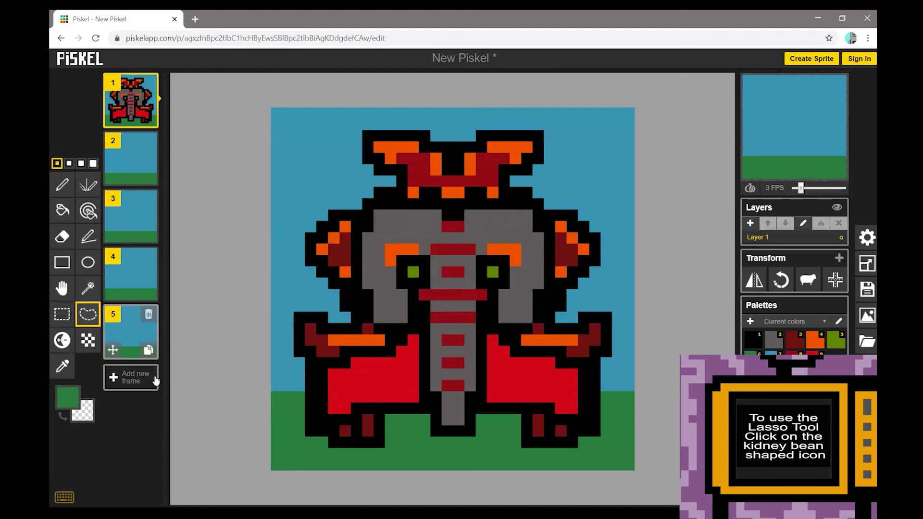
pyautogui.moveTo(316, 426); pyautogui.dragTo(332, 435)
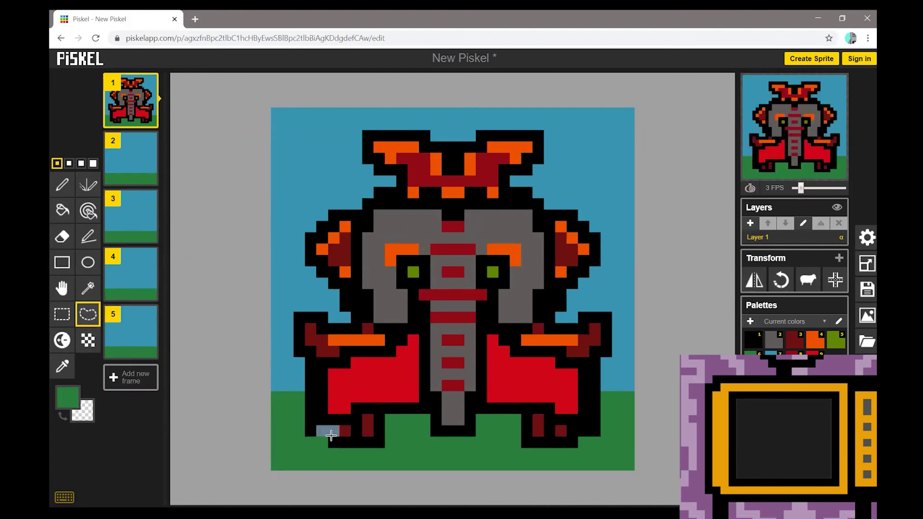
pyautogui.moveTo(360, 441)
pyautogui.mouseDown()
pyautogui.moveTo(377, 420)
pyautogui.moveTo(378, 440)
pyautogui.moveTo(584, 445)
pyautogui.moveTo(602, 353)
pyautogui.moveTo(601, 396)
pyautogui.moveTo(604, 286)
pyautogui.moveTo(580, 216)
pyautogui.moveTo(516, 135)
pyautogui.moveTo(540, 134)
pyautogui.moveTo(545, 153)
pyautogui.moveTo(528, 135)
pyautogui.moveTo(363, 146)
pyautogui.moveTo(324, 215)
pyautogui.moveTo(294, 310)
pyautogui.moveTo(318, 442)
pyautogui.mouseUp()
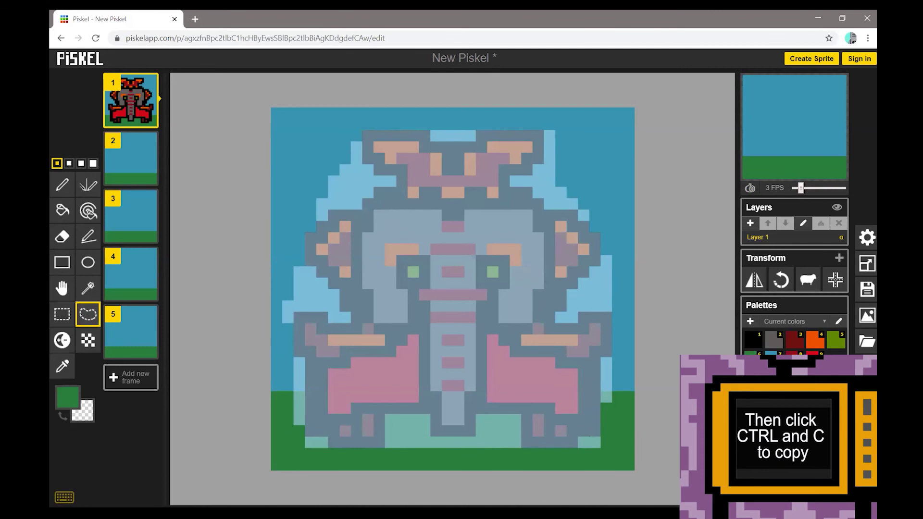
# - Paste the elephant into frame 2 and move it about 2 pixels left and 3 pixels up
pyautogui.click(132, 159)
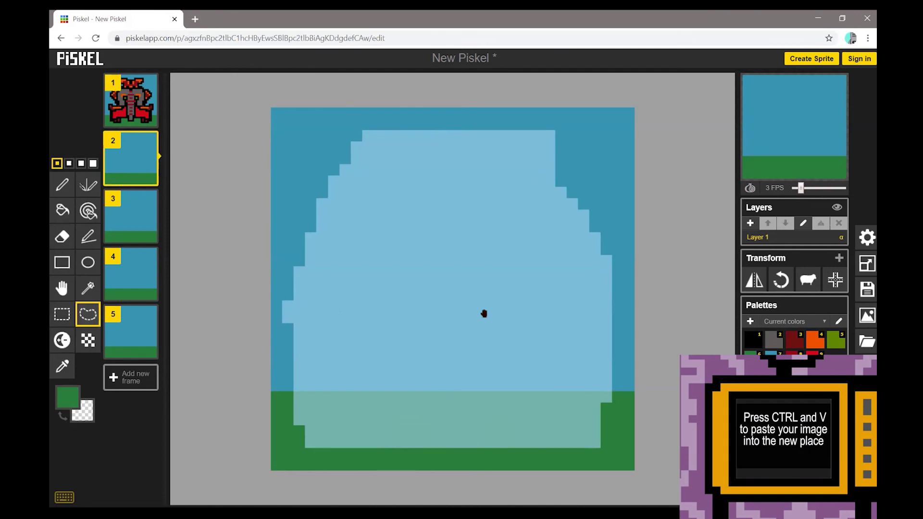
pyautogui.hotkey('ctrl', 'v')
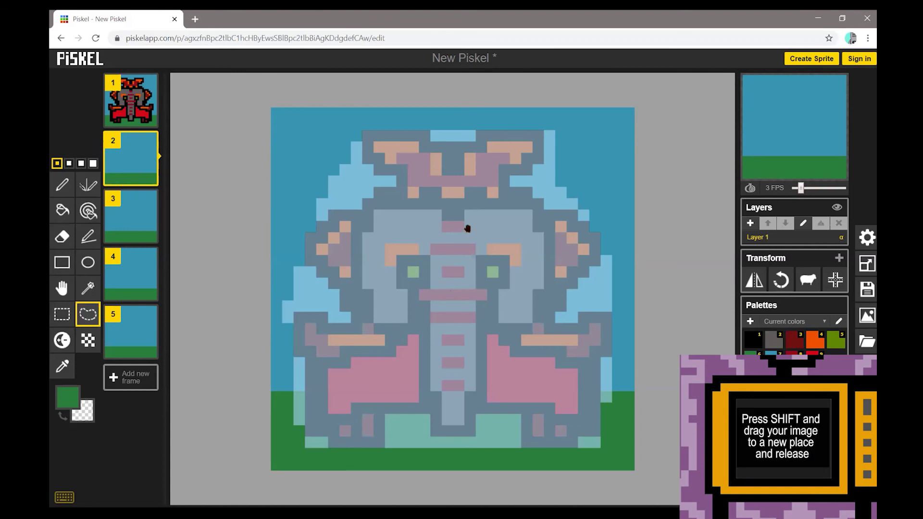
pyautogui.moveTo(474, 236); pyautogui.dragTo(450, 202)
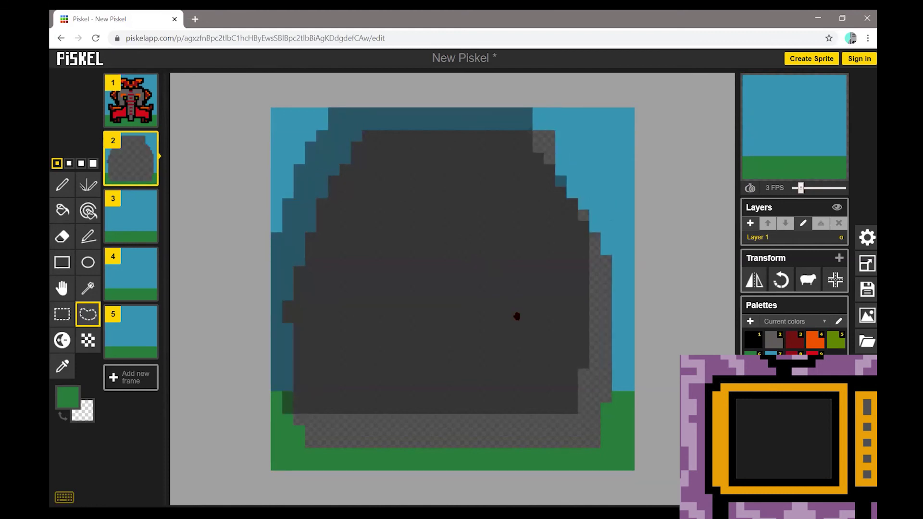
pyautogui.click(590, 383)
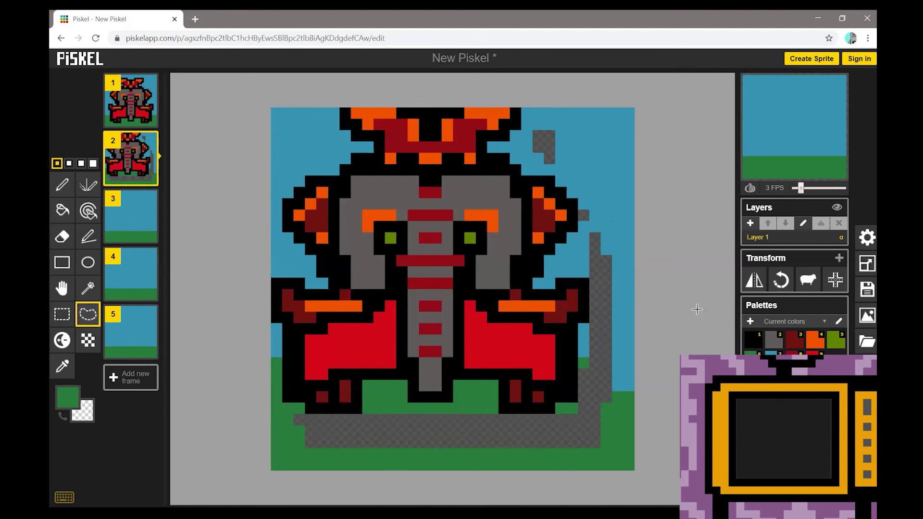
# - Show the onion skin and paint the transparent gap in frame 2's ground with green, up to the horizon
pyautogui.click(749, 190)
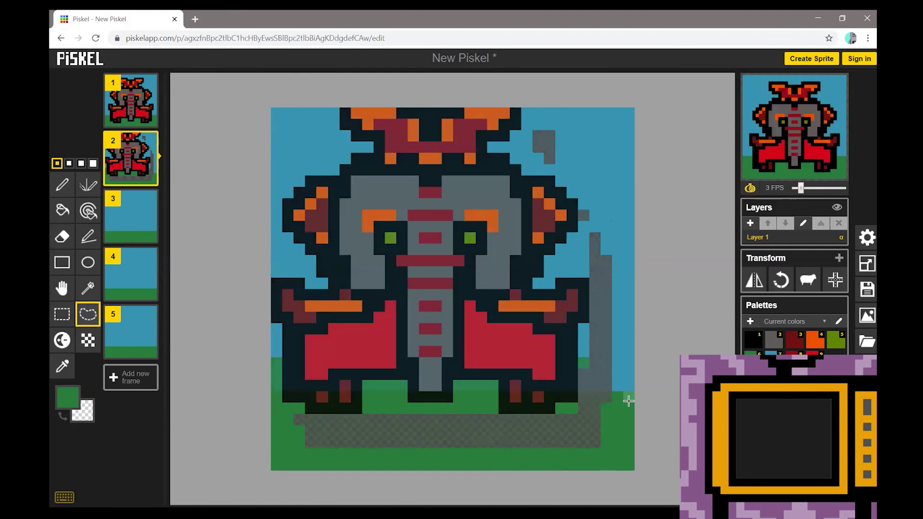
pyautogui.click(61, 185)
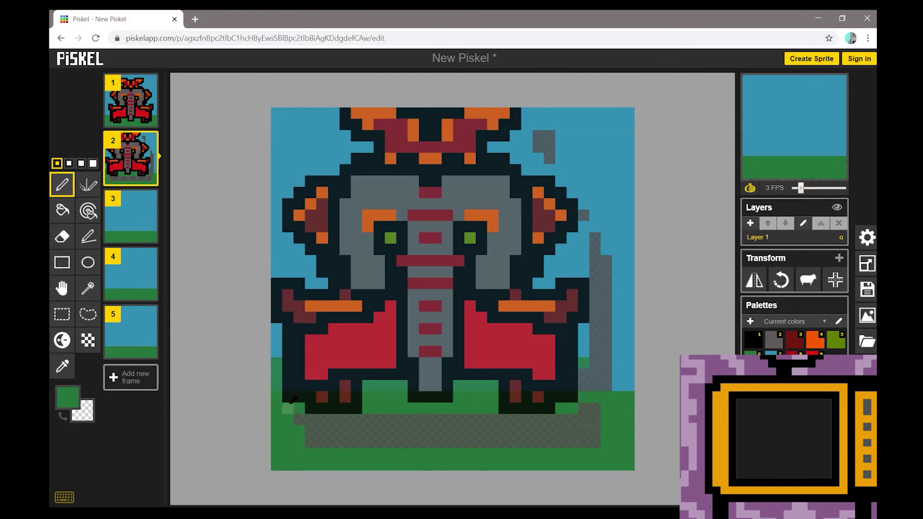
pyautogui.moveTo(297, 421); pyautogui.dragTo(449, 421)
pyautogui.moveTo(515, 421)
pyautogui.mouseDown()
pyautogui.moveTo(585, 422)
pyautogui.moveTo(589, 412)
pyautogui.moveTo(581, 416)
pyautogui.moveTo(597, 434)
pyautogui.moveTo(306, 440)
pyautogui.moveTo(612, 442)
pyautogui.mouseUp()
# - Sample the sky blue and pencil it along the horizon over the stray green beside and between the elephant's legs on frame 2
pyautogui.click(62, 367)
pyautogui.click(311, 145)
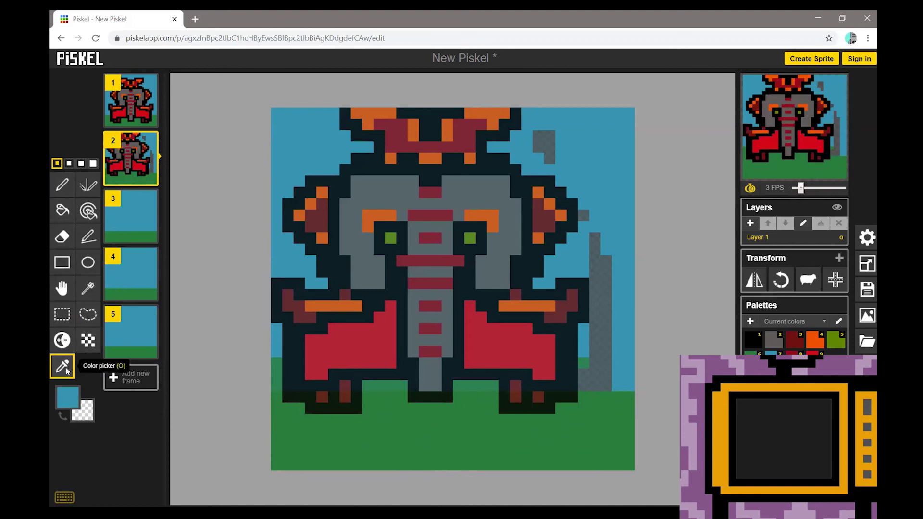
pyautogui.click(66, 186)
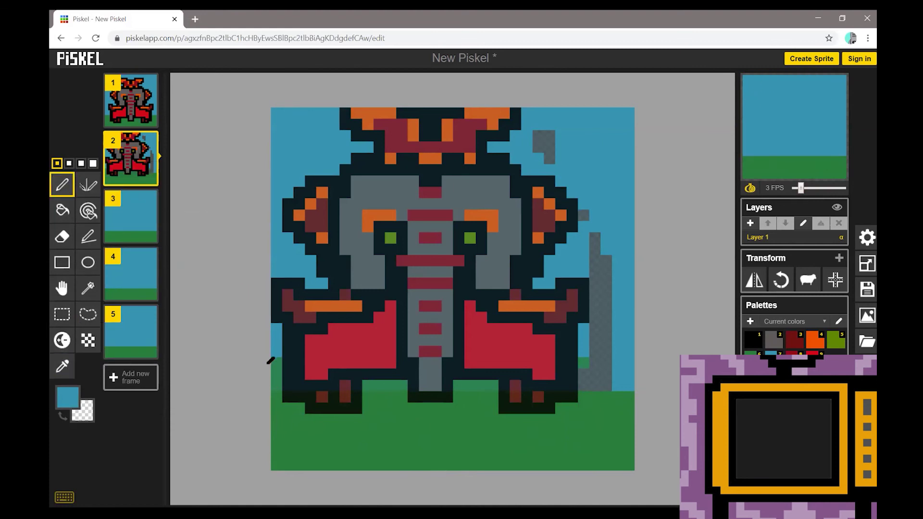
pyautogui.click(276, 385)
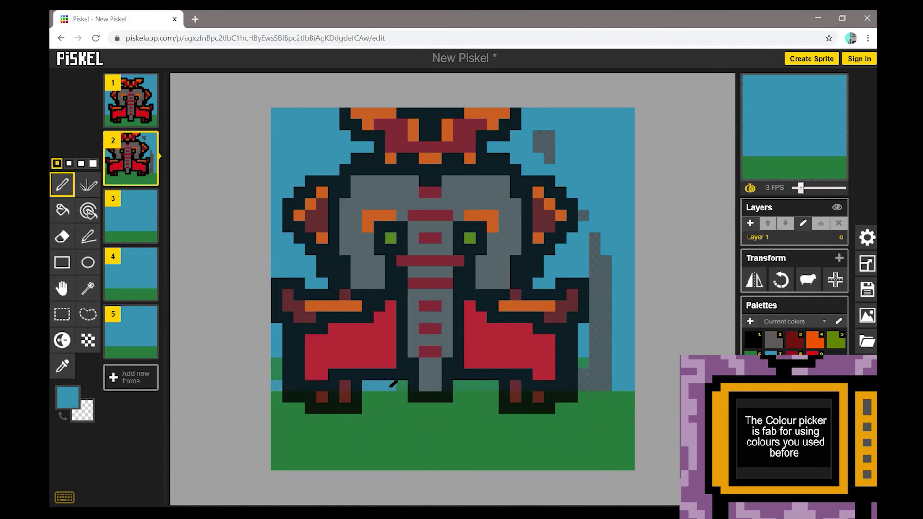
pyautogui.moveTo(458, 383); pyautogui.dragTo(495, 383)
pyautogui.moveTo(601, 379)
pyautogui.mouseDown()
pyautogui.moveTo(587, 377)
pyautogui.moveTo(639, 379)
pyautogui.moveTo(599, 358)
pyautogui.mouseUp()
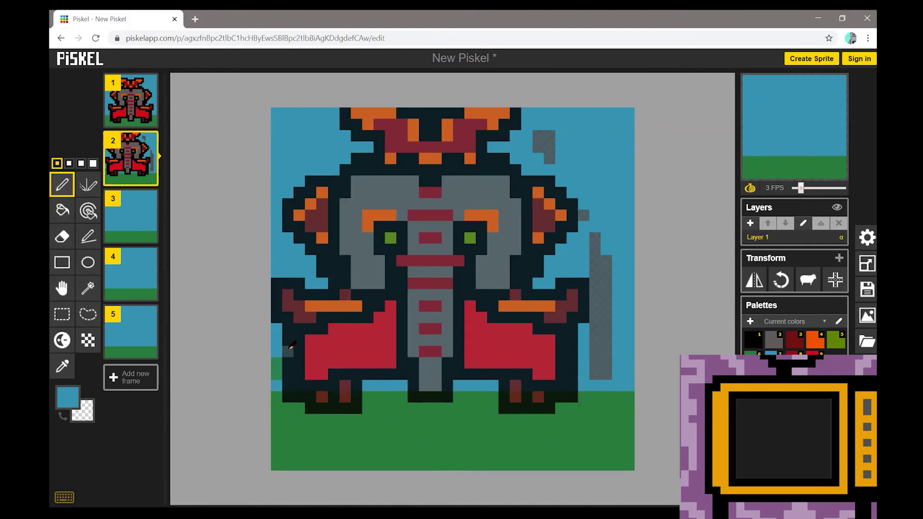
pyautogui.moveTo(281, 355); pyautogui.dragTo(277, 377)
# - Fill the remaining transparent gaps in frame 2's sky with the same blue
pyautogui.click(62, 210)
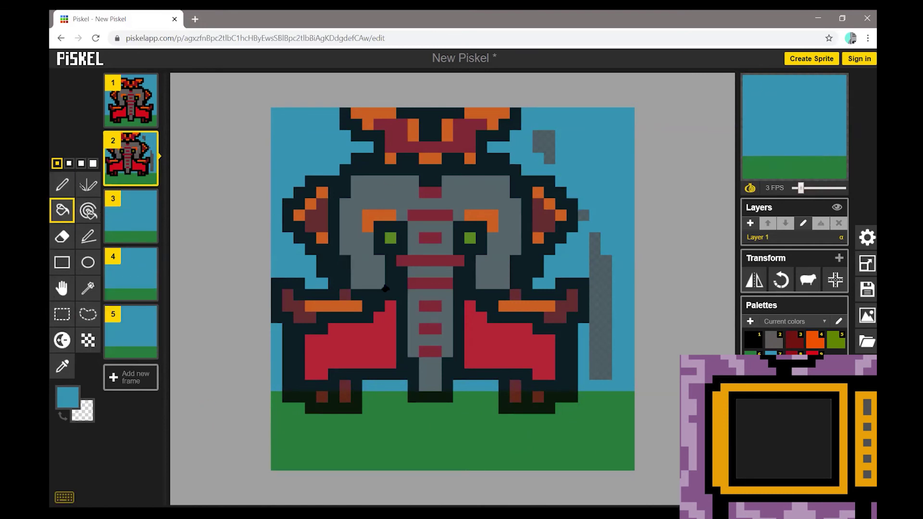
pyautogui.click(607, 283)
pyautogui.click(550, 148)
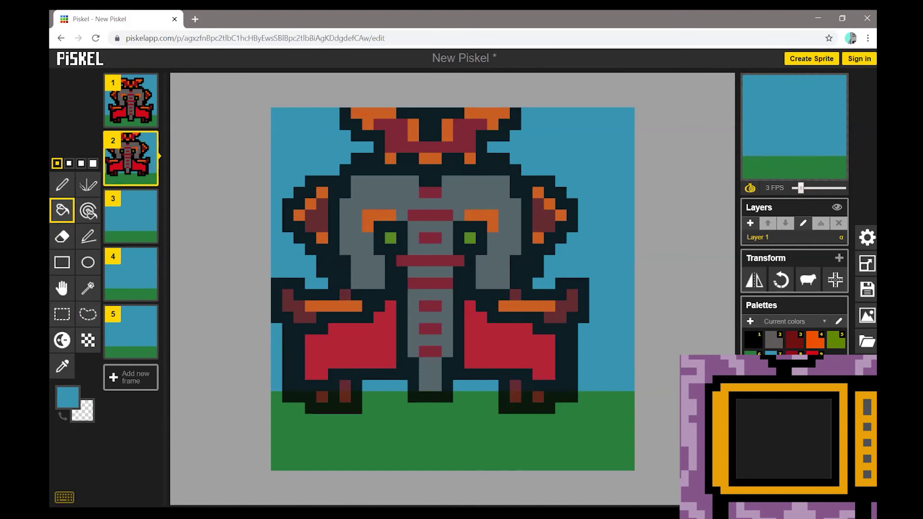
pyautogui.moveTo(811, 136)
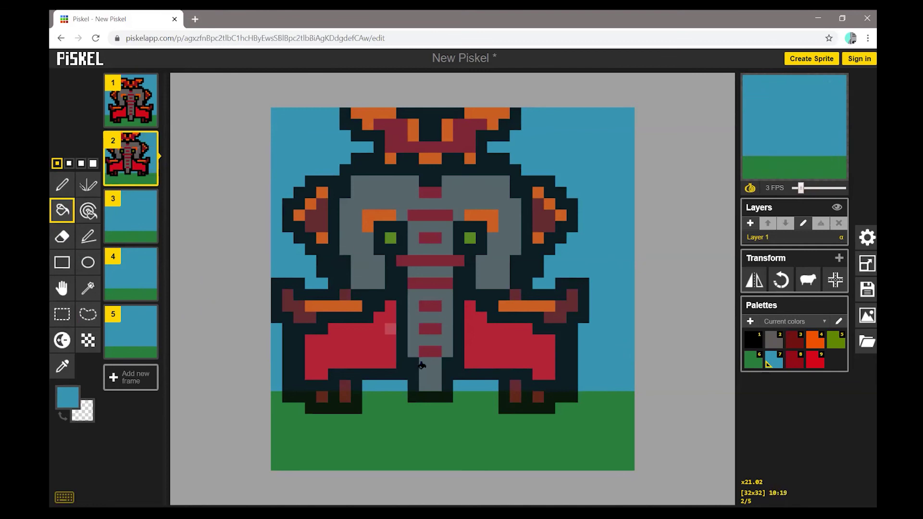
pyautogui.click(90, 315)
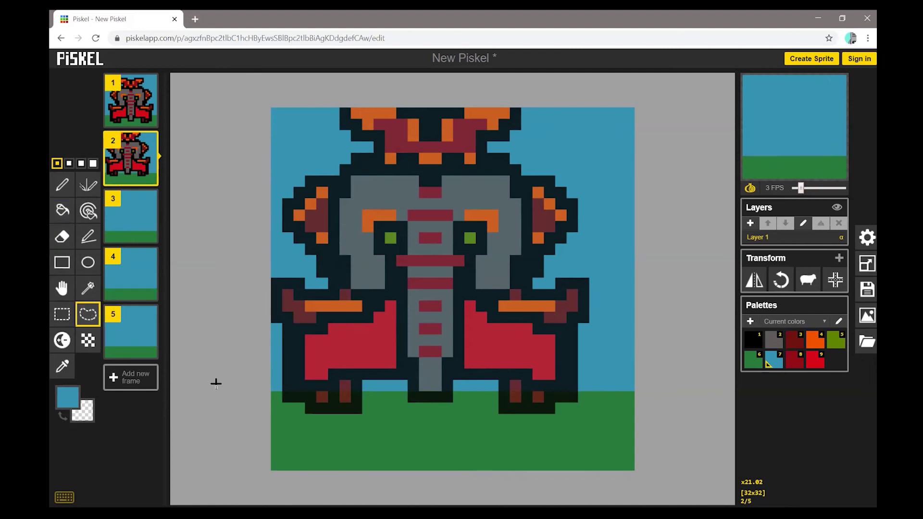
pyautogui.moveTo(288, 396)
pyautogui.mouseDown()
pyautogui.moveTo(319, 406)
pyautogui.moveTo(548, 408)
pyautogui.moveTo(572, 394)
pyautogui.moveTo(570, 352)
pyautogui.moveTo(572, 371)
pyautogui.moveTo(584, 356)
pyautogui.moveTo(580, 251)
pyautogui.moveTo(560, 192)
pyautogui.moveTo(505, 139)
pyautogui.moveTo(512, 111)
pyautogui.mouseUp()
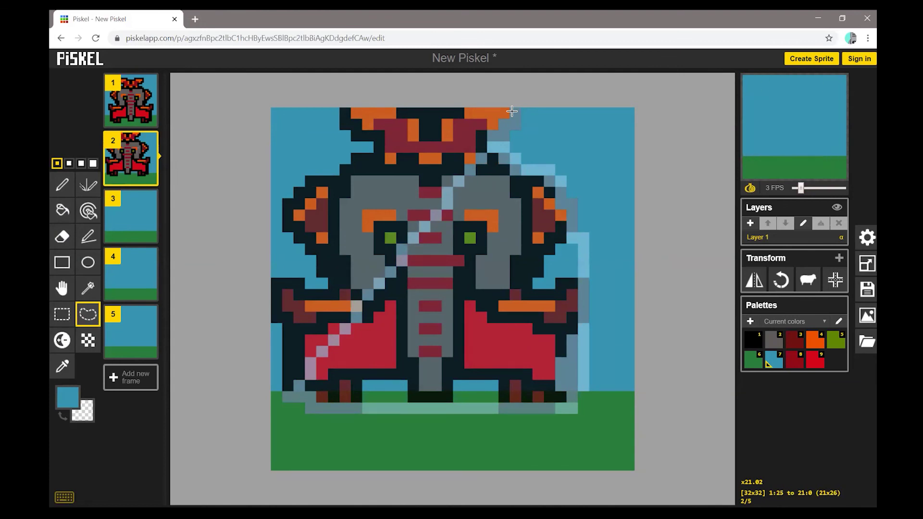
pyautogui.moveTo(512, 111)
pyautogui.mouseDown()
pyautogui.moveTo(367, 111)
pyautogui.moveTo(373, 121)
pyautogui.moveTo(298, 404)
pyautogui.mouseUp()
pyautogui.moveTo(128, 83)
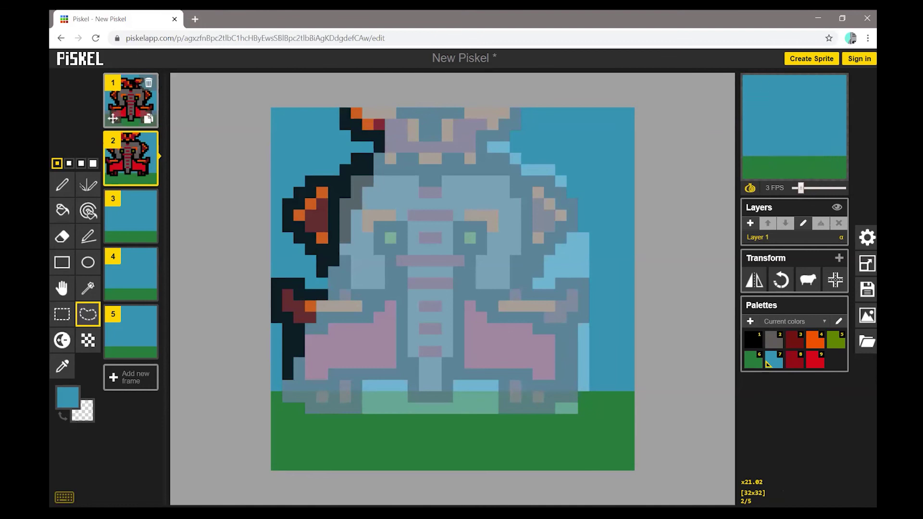
pyautogui.click(91, 318)
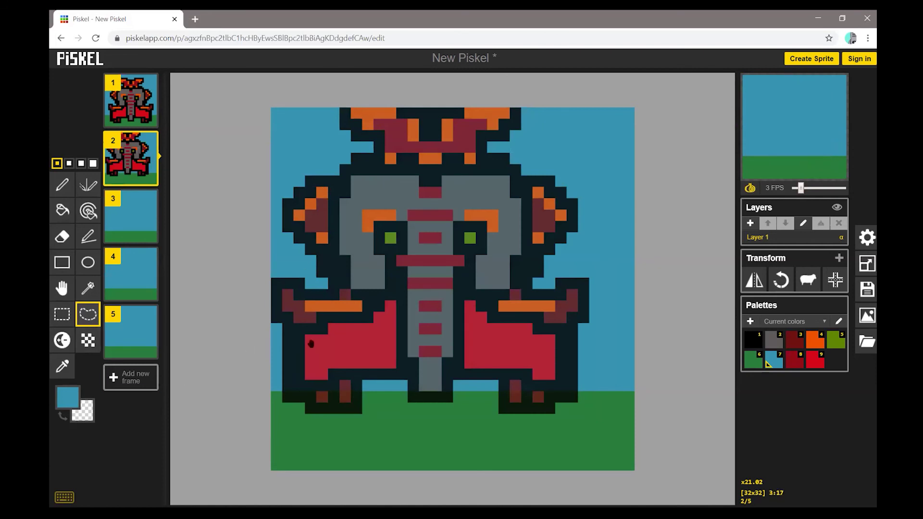
# - Return to frame 1, hide the onion skin, and lasso the whole elephant for copying
pyautogui.moveTo(150, 125)
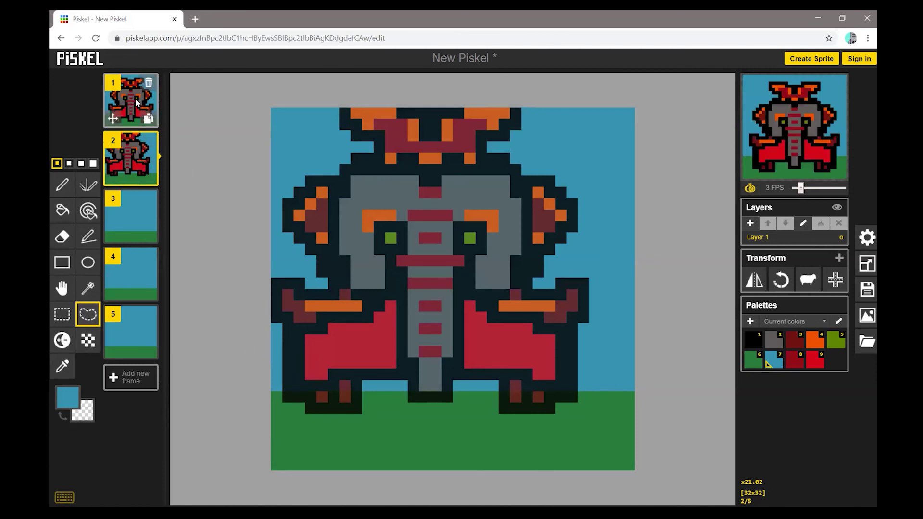
pyautogui.click(136, 103)
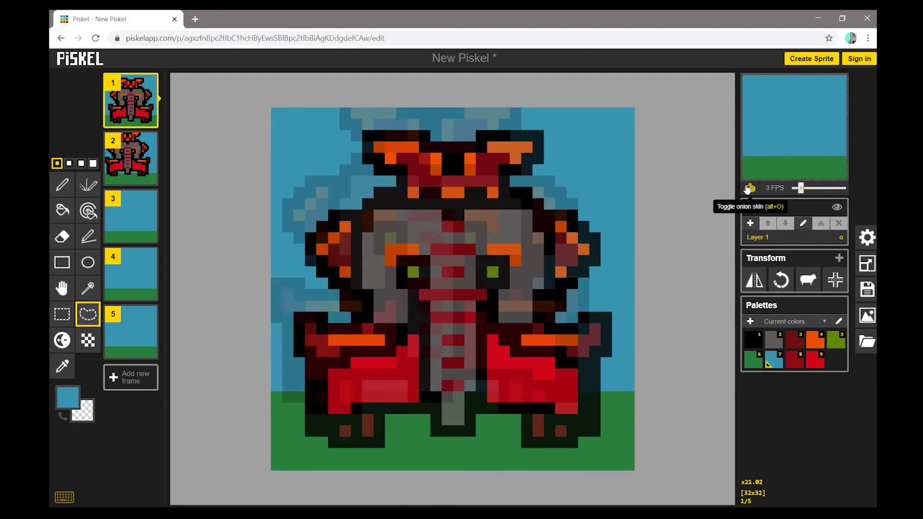
pyautogui.click(750, 188)
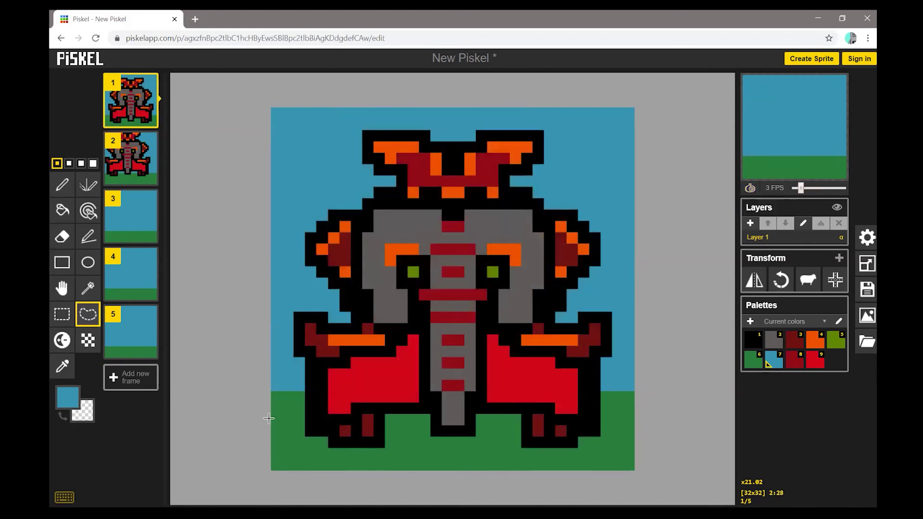
pyautogui.moveTo(318, 433)
pyautogui.mouseDown()
pyautogui.moveTo(371, 445)
pyautogui.moveTo(382, 419)
pyautogui.moveTo(413, 418)
pyautogui.moveTo(548, 449)
pyautogui.moveTo(596, 440)
pyautogui.moveTo(594, 367)
pyautogui.moveTo(606, 362)
pyautogui.moveTo(611, 307)
pyautogui.moveTo(583, 227)
pyautogui.moveTo(540, 192)
pyautogui.moveTo(539, 133)
pyautogui.moveTo(369, 139)
pyautogui.moveTo(347, 203)
pyautogui.moveTo(310, 238)
pyautogui.moveTo(301, 300)
pyautogui.moveTo(311, 439)
pyautogui.mouseUp()
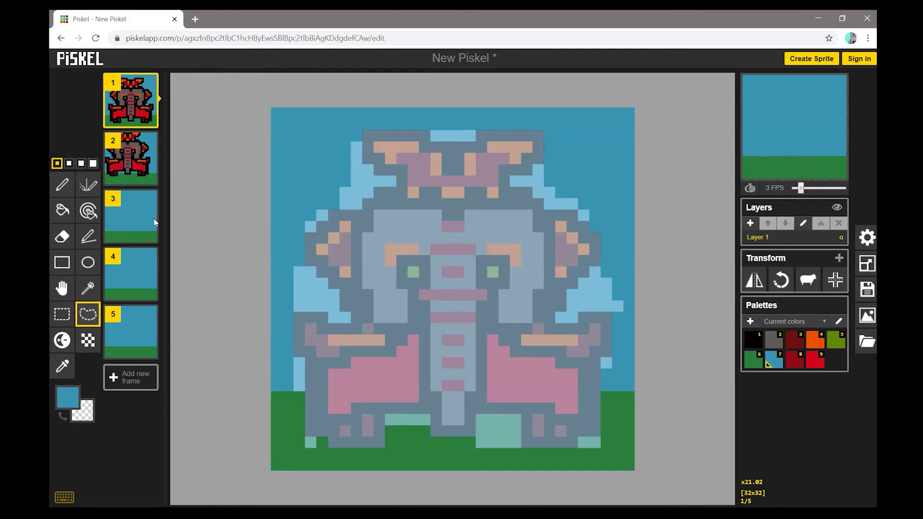
# - Paste the elephant into frame 3 and move it about 4 pixels right and 2 pixels up
pyautogui.click(131, 217)
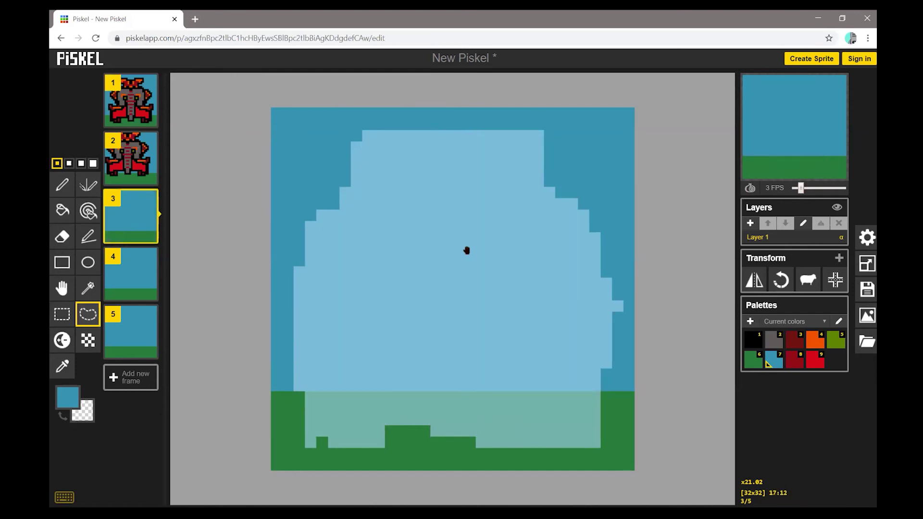
pyautogui.hotkey('ctrl', 'v')
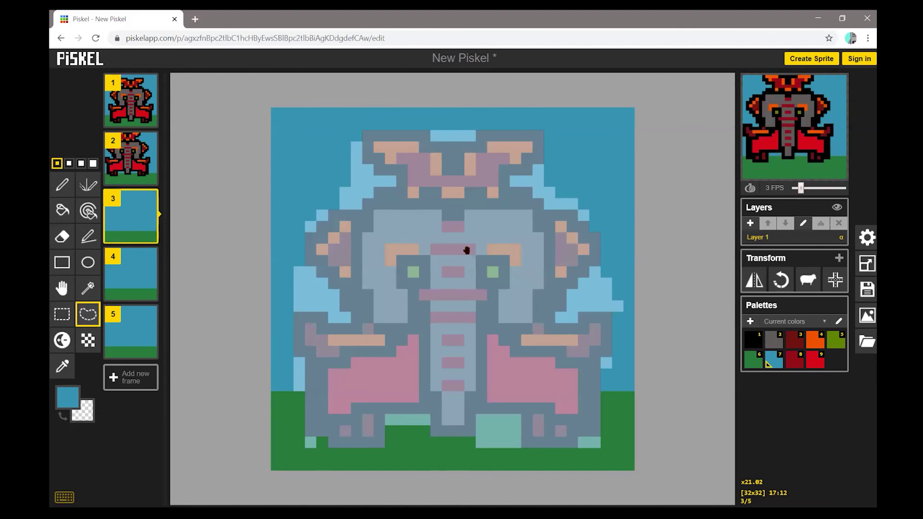
pyautogui.press('Delete')
pyautogui.moveTo(471, 248); pyautogui.dragTo(516, 232)
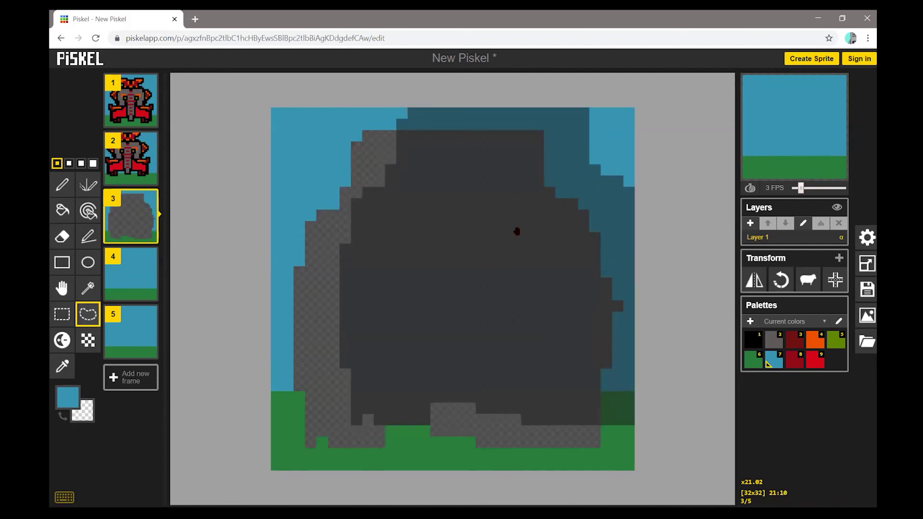
pyautogui.click(660, 352)
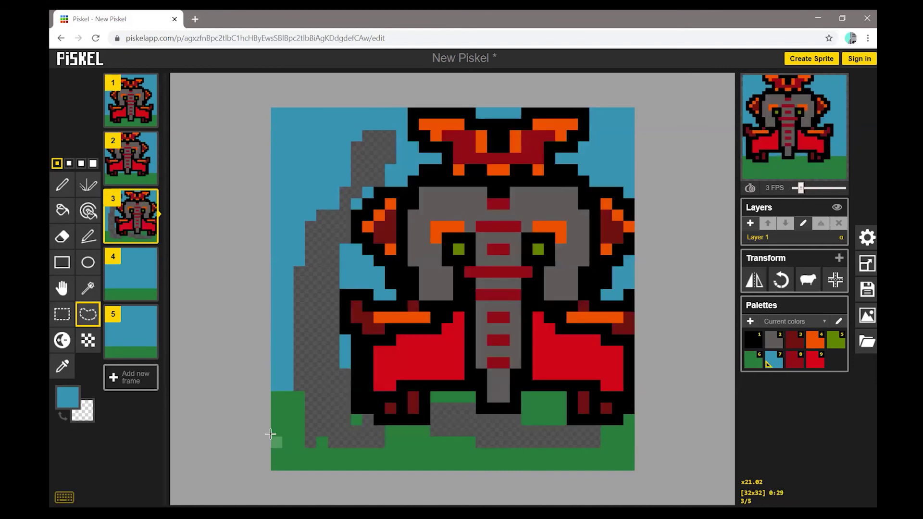
# - Pencil a sky blue #1695b0 line along the horizon on frame 3 and fill the transparent sky gap above it
pyautogui.click(67, 397)
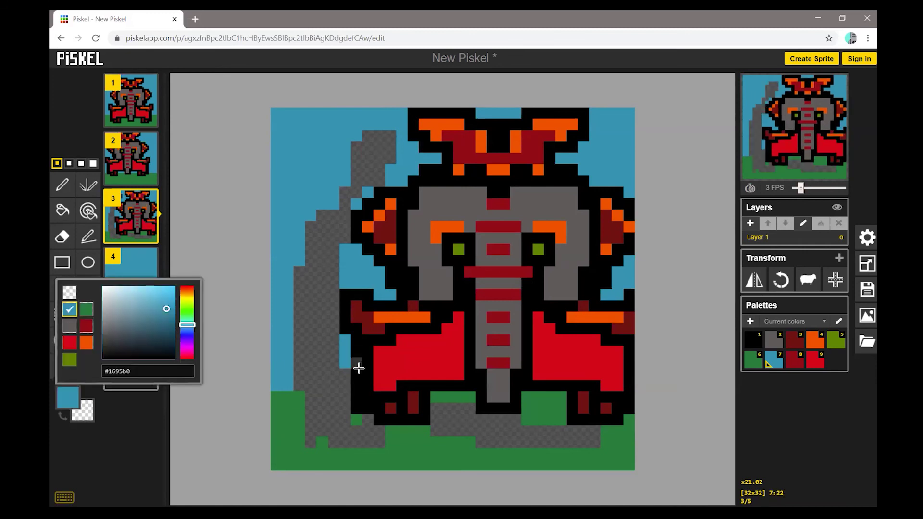
pyautogui.click(62, 184)
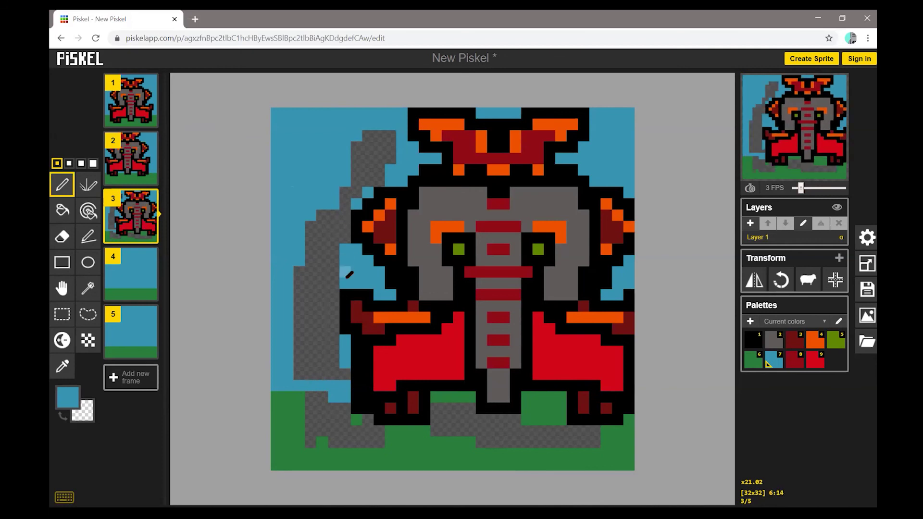
pyautogui.click(62, 210)
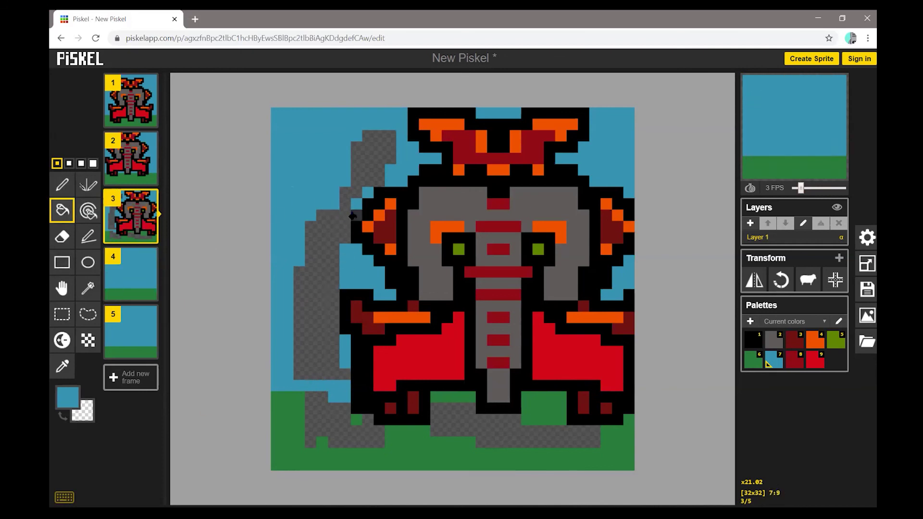
pyautogui.click(334, 227)
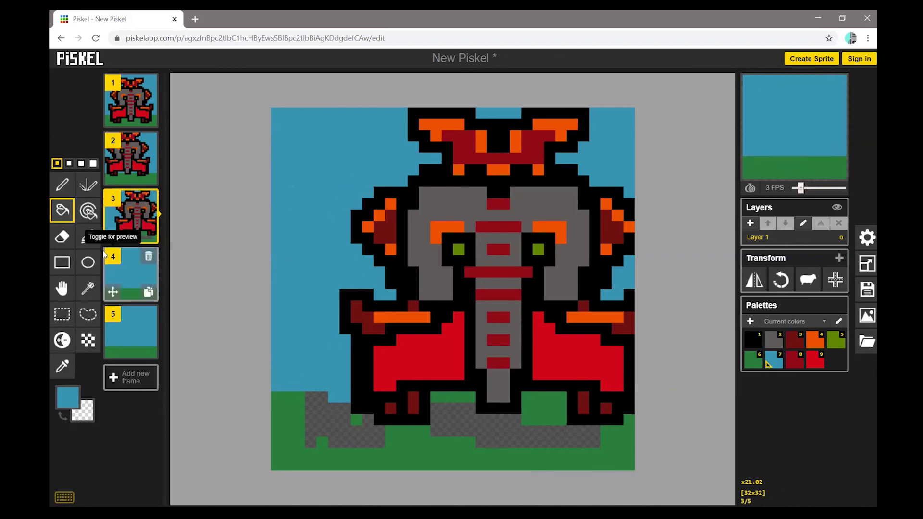
# - Pencil a green #0e803e line along the horizon on frame 3 and fill the transparent gaps in the grass with it
pyautogui.click(62, 185)
pyautogui.click(68, 398)
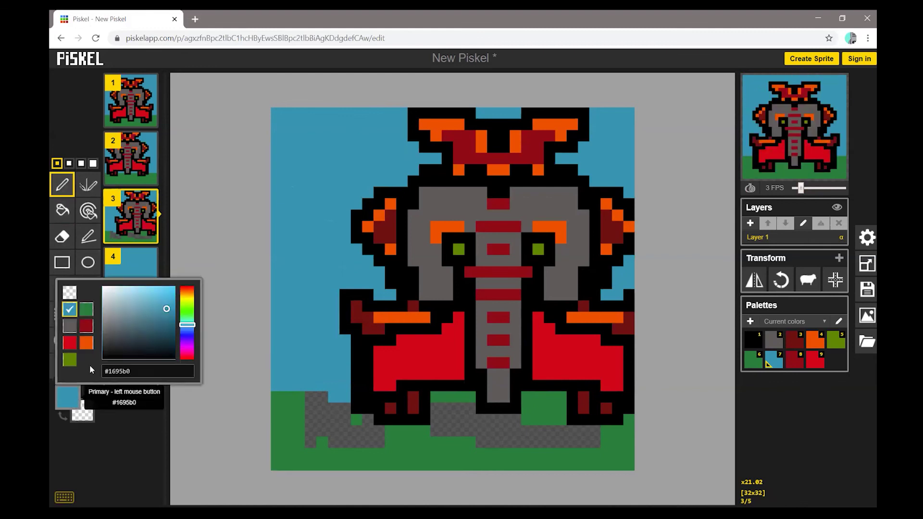
pyautogui.click(87, 310)
pyautogui.moveTo(304, 399); pyautogui.dragTo(347, 400)
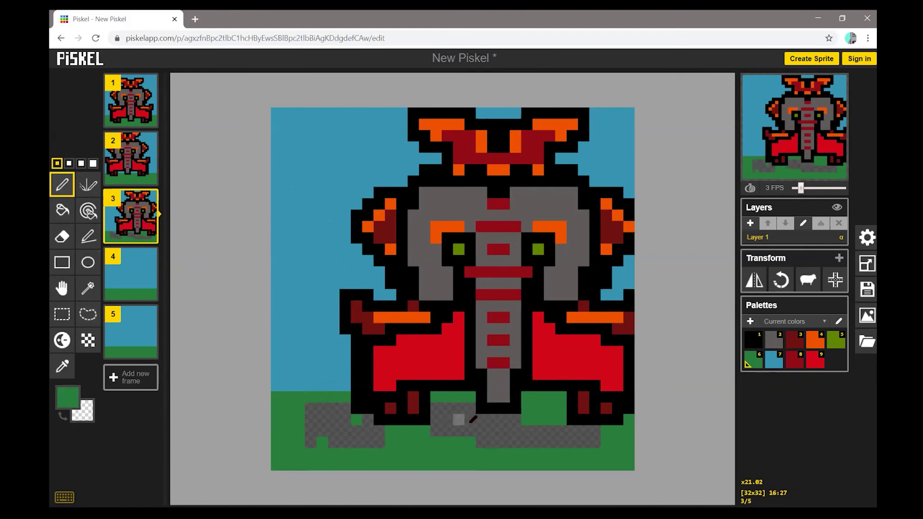
pyautogui.click(62, 210)
pyautogui.click(330, 431)
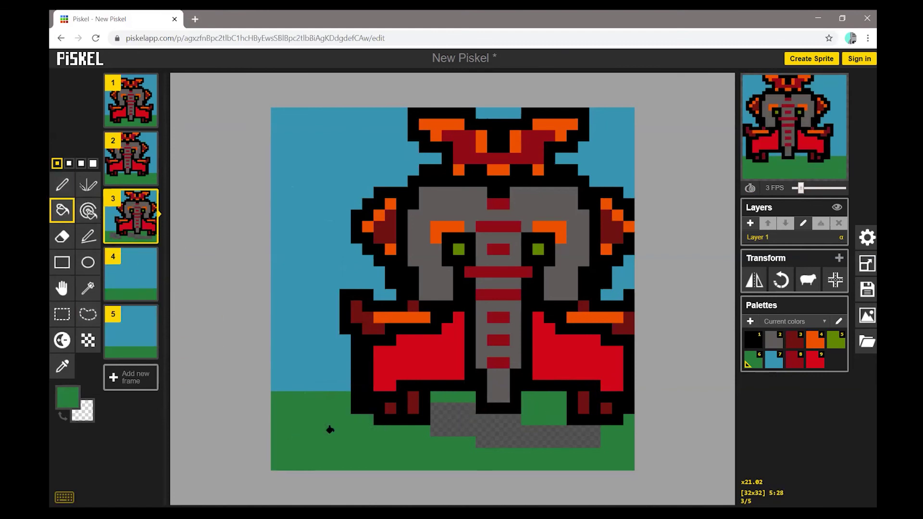
pyautogui.click(503, 439)
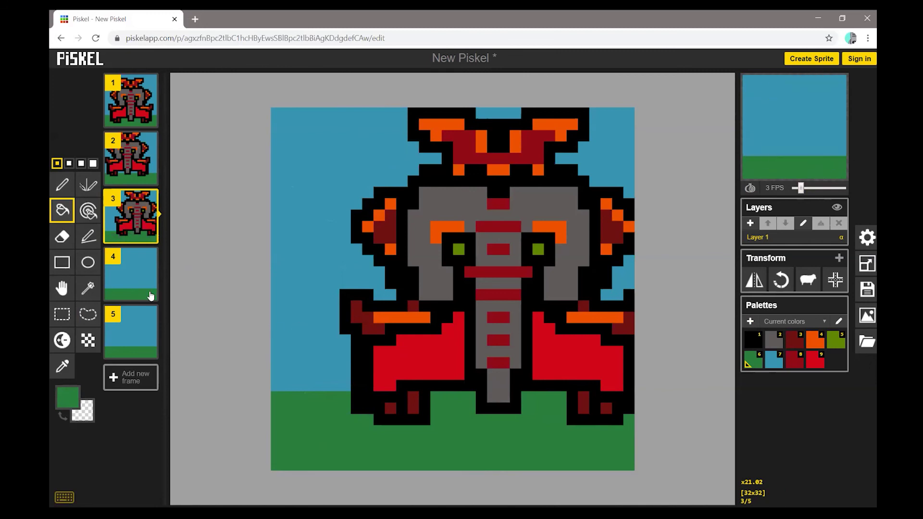
# - Paste the copied elephant onto the empty background of frame 4
pyautogui.click(129, 267)
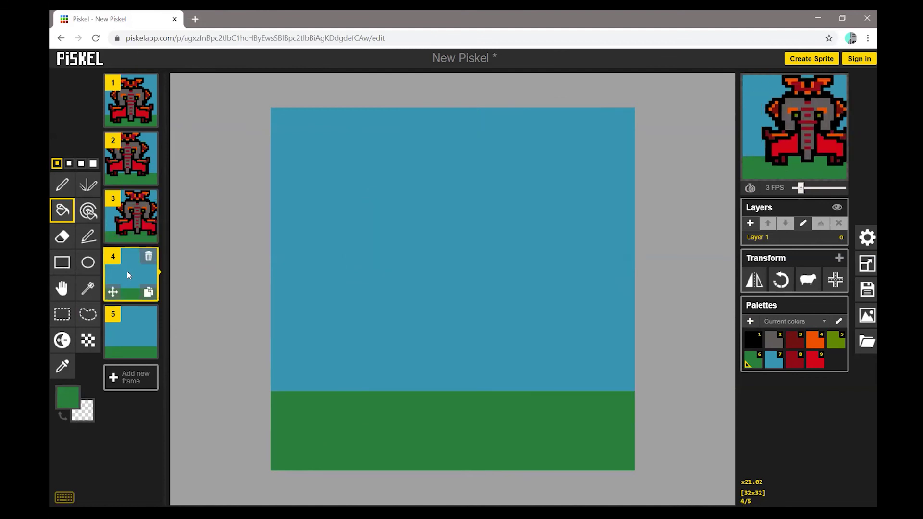
pyautogui.click(94, 316)
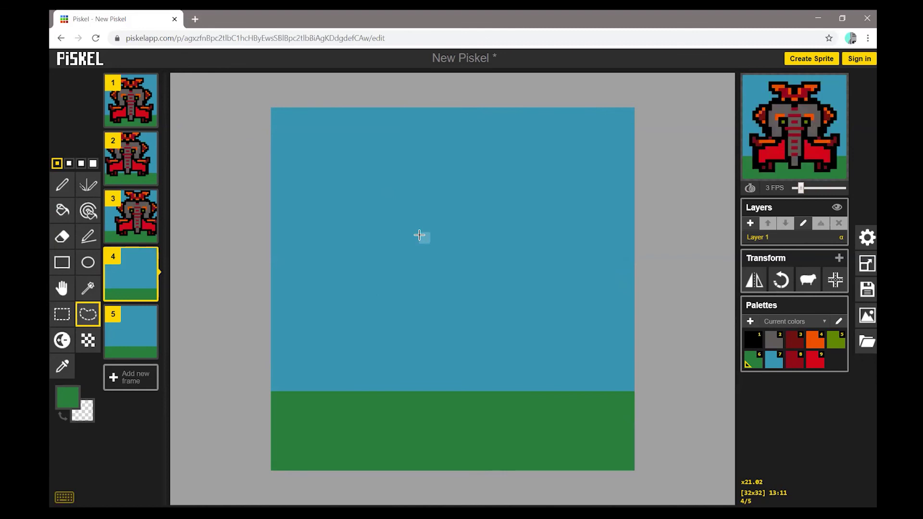
pyautogui.hotkey('ctrl', 'v')
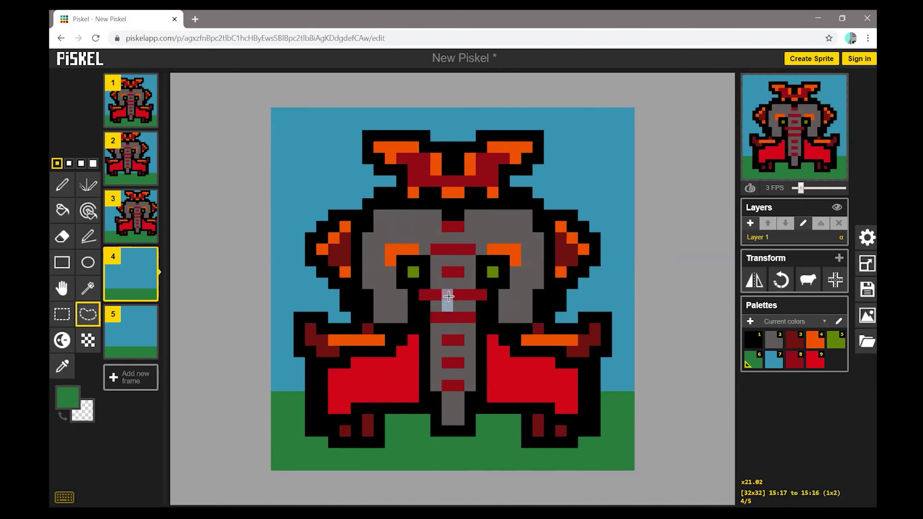
pyautogui.moveTo(448, 268); pyautogui.dragTo(448, 299)
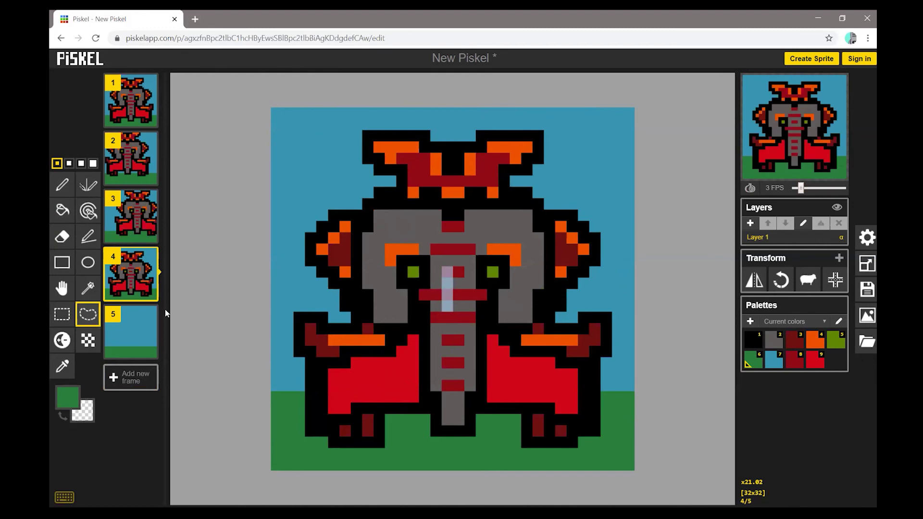
# - Lasso the whole elephant on frame 4, delete it, and paste it back about 10 pixels higher
pyautogui.click(84, 315)
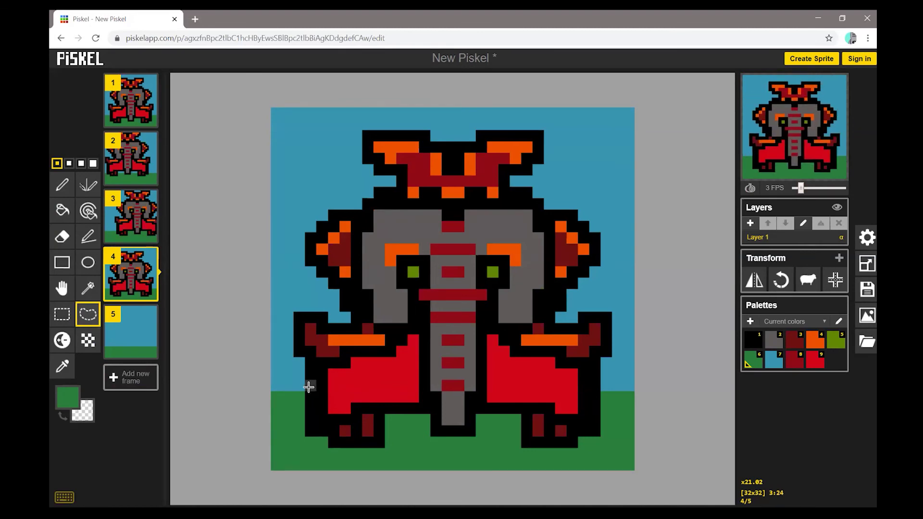
pyautogui.moveTo(315, 425)
pyautogui.mouseDown()
pyautogui.moveTo(376, 442)
pyautogui.moveTo(396, 416)
pyautogui.moveTo(471, 433)
pyautogui.moveTo(486, 415)
pyautogui.moveTo(508, 419)
pyautogui.moveTo(527, 443)
pyautogui.moveTo(595, 438)
pyautogui.moveTo(608, 350)
pyautogui.moveTo(607, 328)
pyautogui.moveTo(585, 294)
pyautogui.moveTo(592, 236)
pyautogui.moveTo(573, 204)
pyautogui.moveTo(542, 194)
pyautogui.moveTo(533, 136)
pyautogui.moveTo(363, 147)
pyautogui.moveTo(365, 137)
pyautogui.moveTo(308, 250)
pyautogui.moveTo(302, 349)
pyautogui.mouseUp()
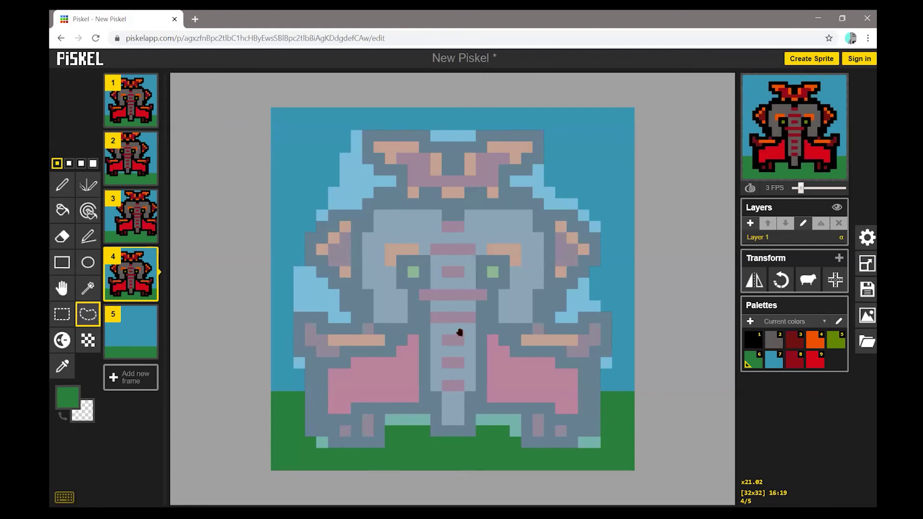
pyautogui.press('Delete')
pyautogui.moveTo(461, 331)
pyautogui.mouseDown()
pyautogui.moveTo(460, 312)
pyautogui.moveTo(445, 305)
pyautogui.moveTo(457, 274)
pyautogui.moveTo(455, 215)
pyautogui.mouseUp()
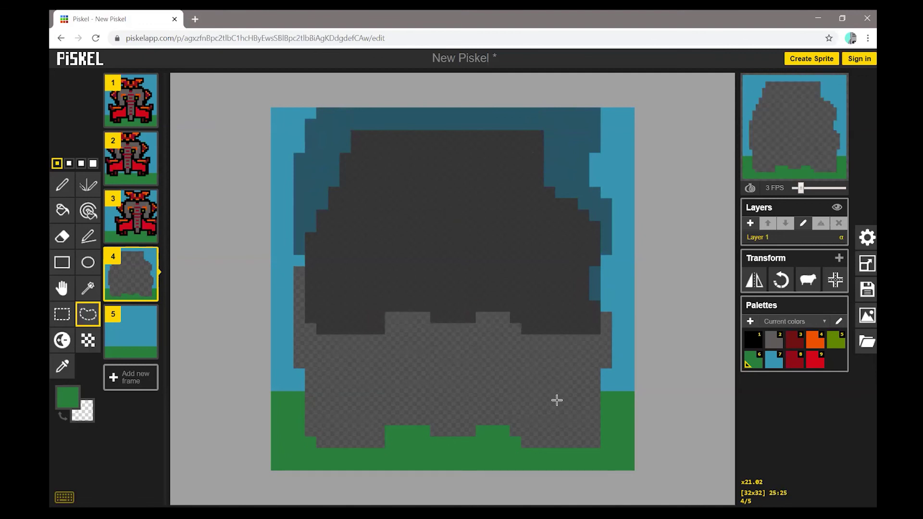
pyautogui.hotkey('ctrl', 'v')
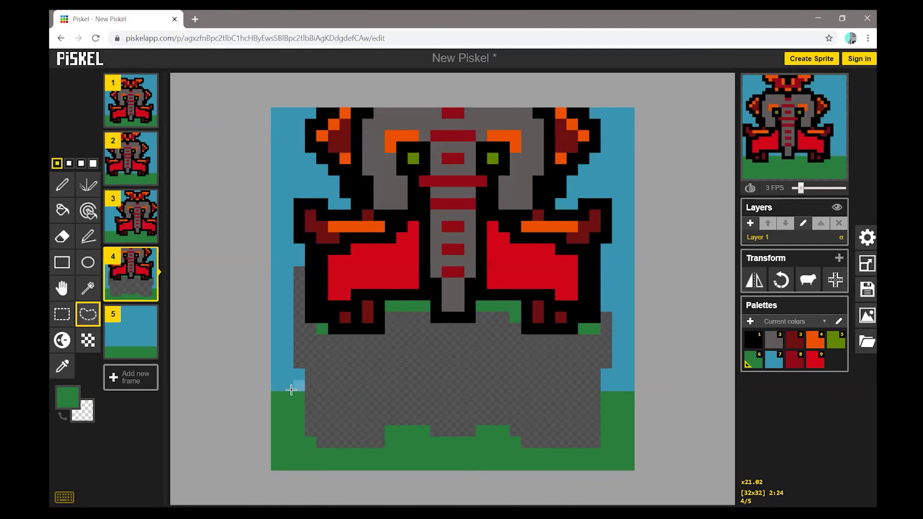
# - Pencil a green #0e803e line across the horizon gap on frame 4 and fill the transparent ground below it
pyautogui.click(61, 186)
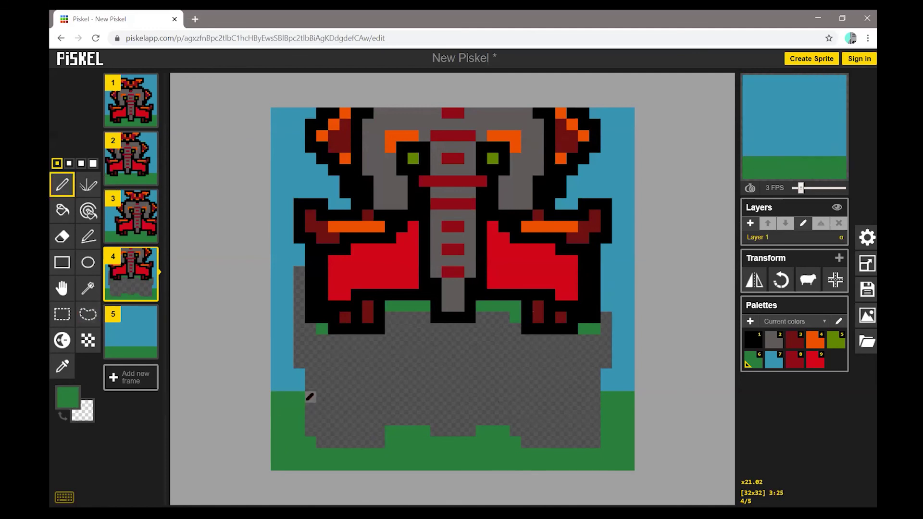
pyautogui.moveTo(375, 399); pyautogui.dragTo(464, 400)
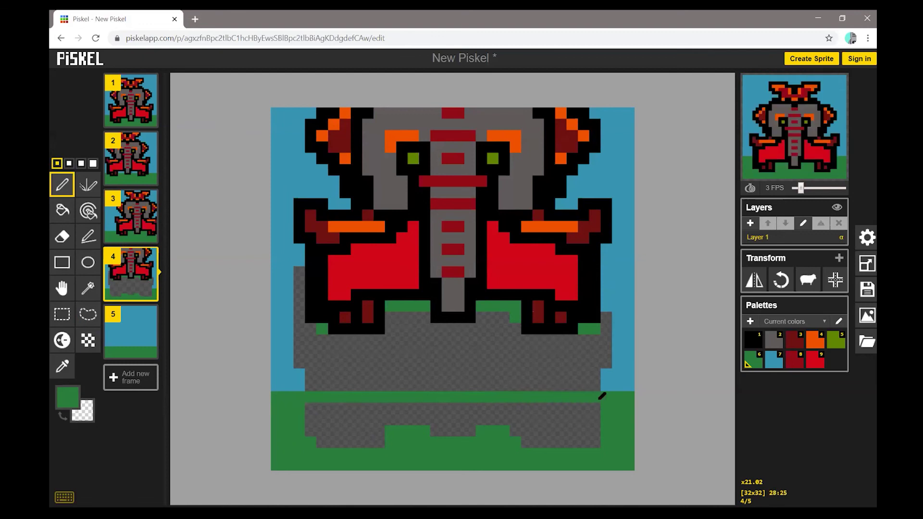
pyautogui.click(57, 213)
pyautogui.click(354, 429)
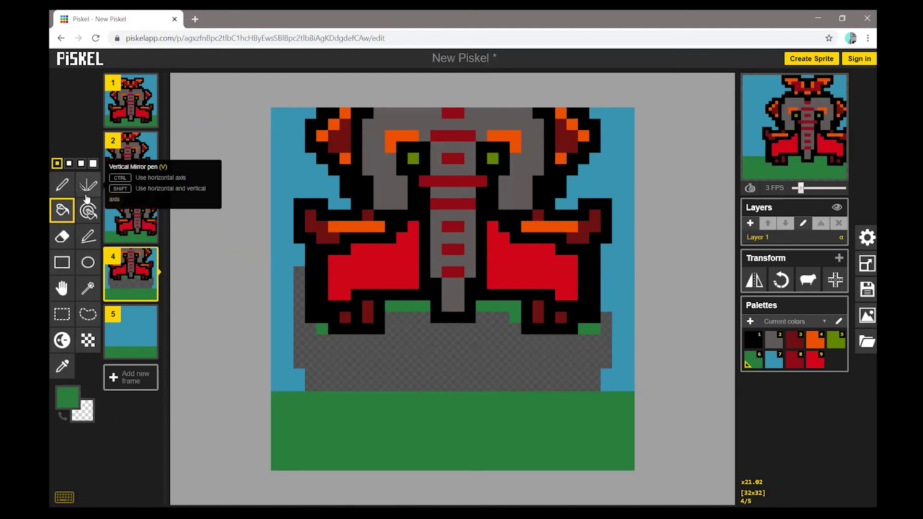
# - Paint sky blue #1695b0 over the stray grass around the elephant's feet on frame 4 and fill the transparent sky gaps
pyautogui.click(62, 185)
pyautogui.click(67, 397)
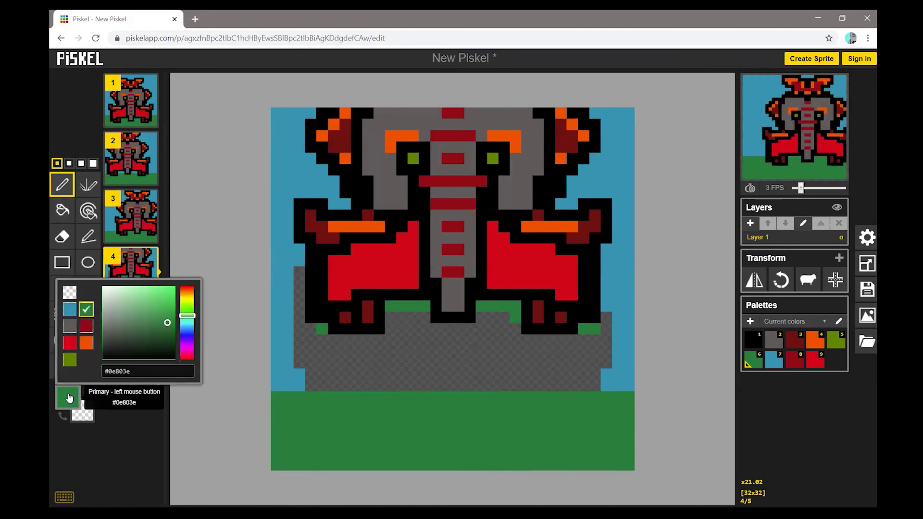
pyautogui.click(68, 291)
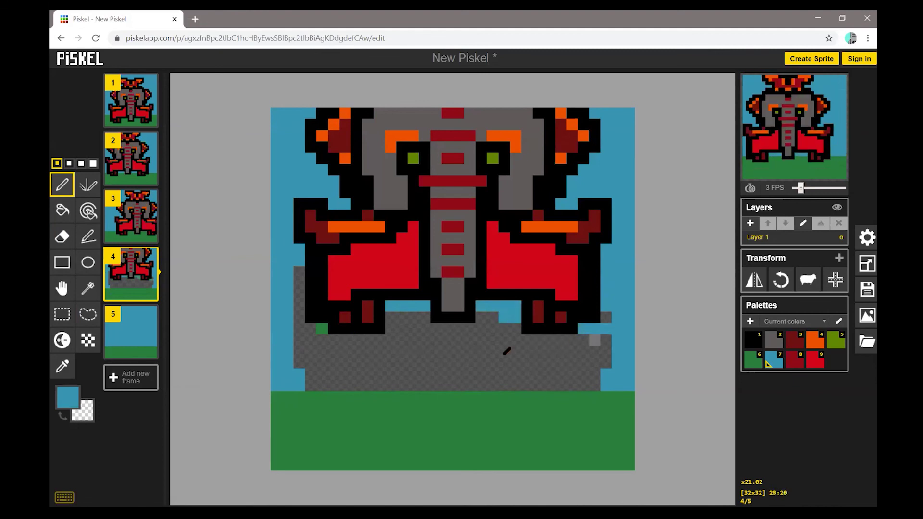
pyautogui.click(62, 210)
pyautogui.click(458, 341)
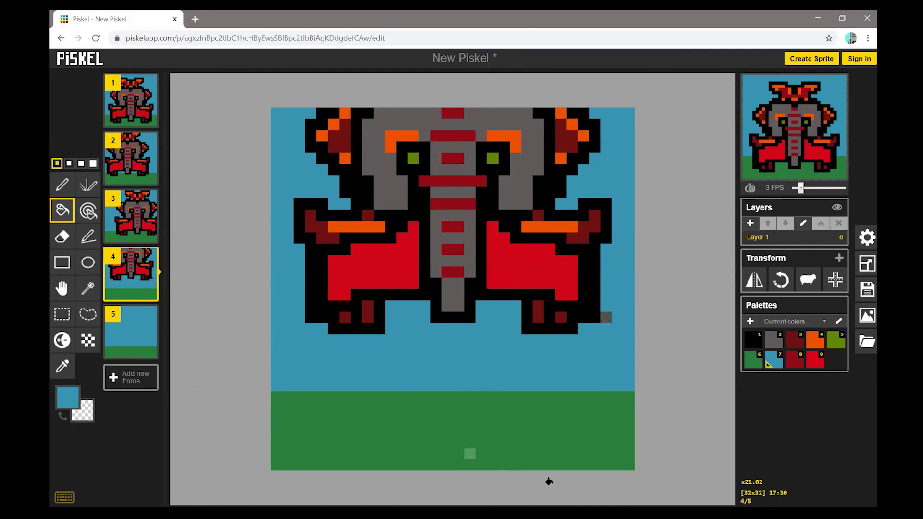
pyautogui.click(607, 317)
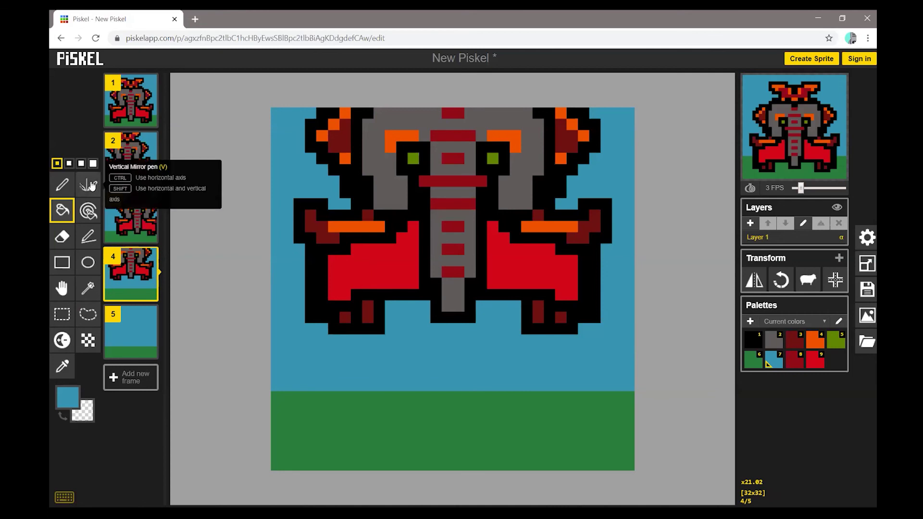
# - Try the animation preview at 15 FPS and reduce its speed to 7 FPS
pyautogui.moveTo(843, 180)
pyautogui.moveTo(800, 188); pyautogui.dragTo(826, 189)
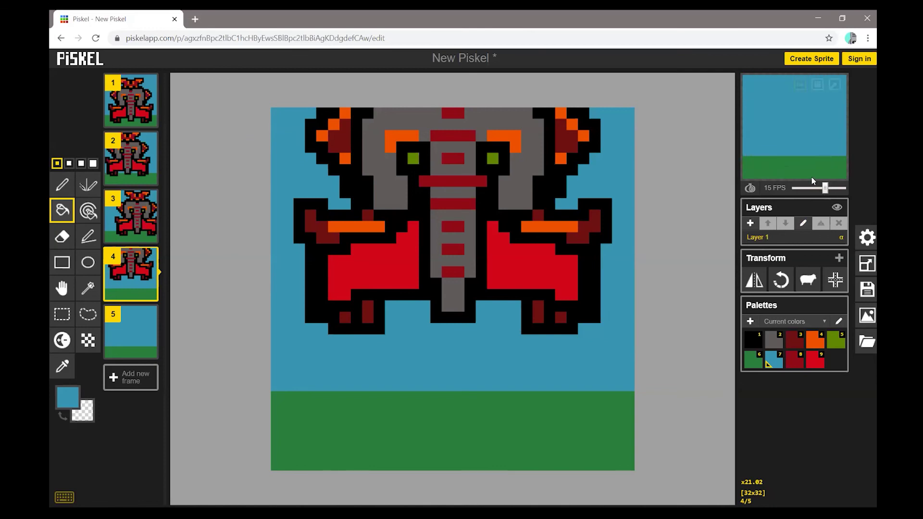
pyautogui.moveTo(826, 188); pyautogui.dragTo(809, 189)
# - Pencil the word SPARKY in dark slate #304043 across the grass on frame 4, correcting the lettering with the sampled grass green
pyautogui.click(62, 185)
pyautogui.click(72, 399)
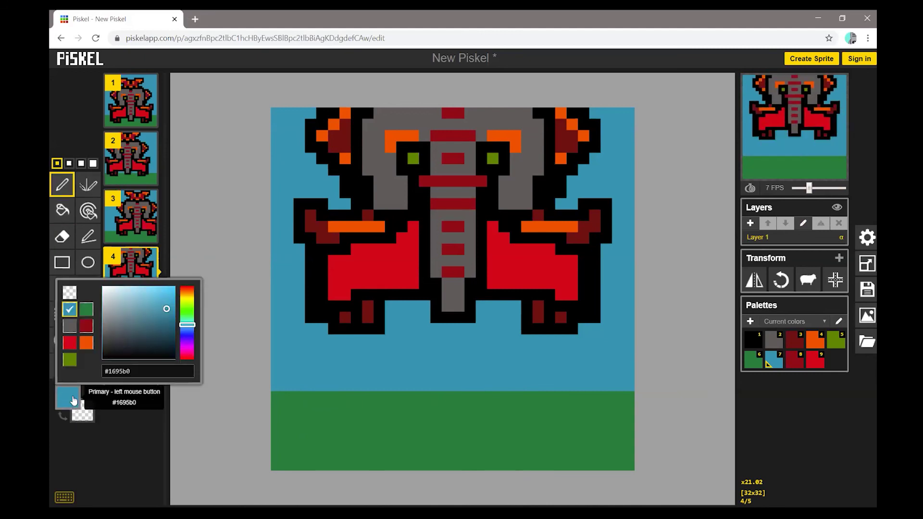
pyautogui.click(123, 340)
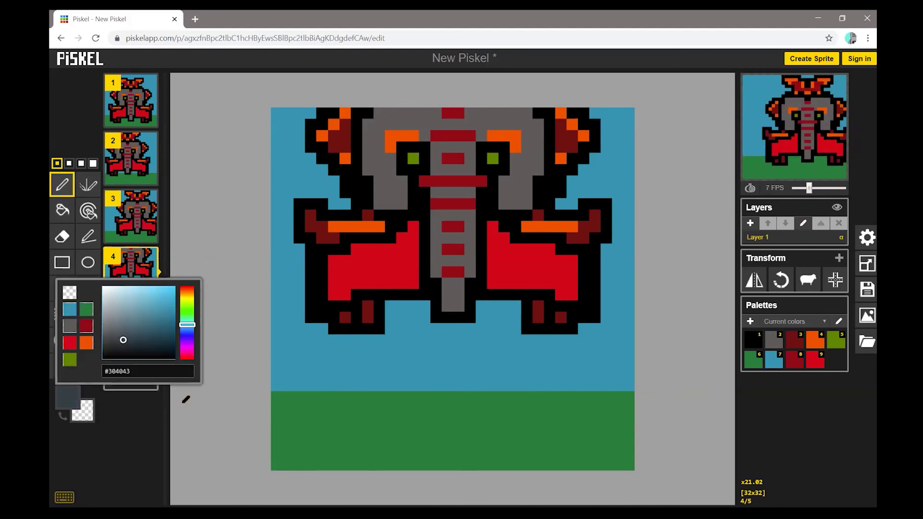
pyautogui.click(202, 428)
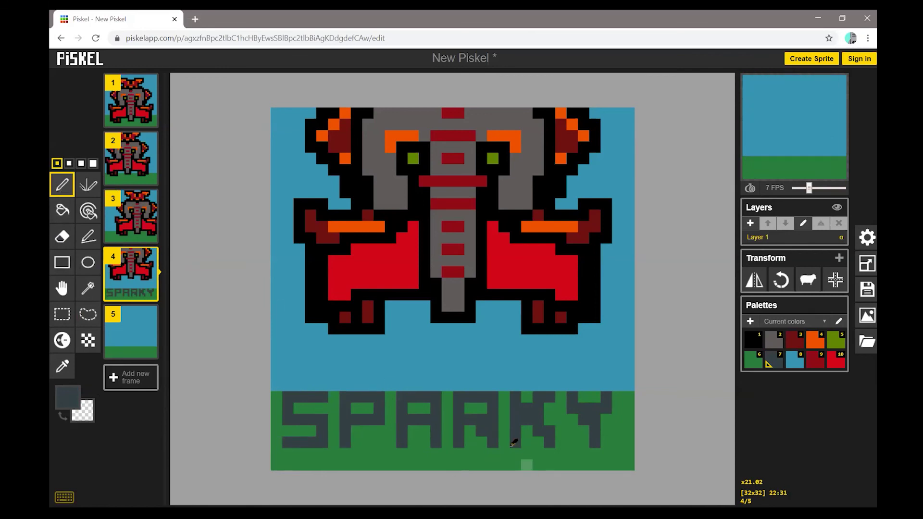
pyautogui.click(62, 366)
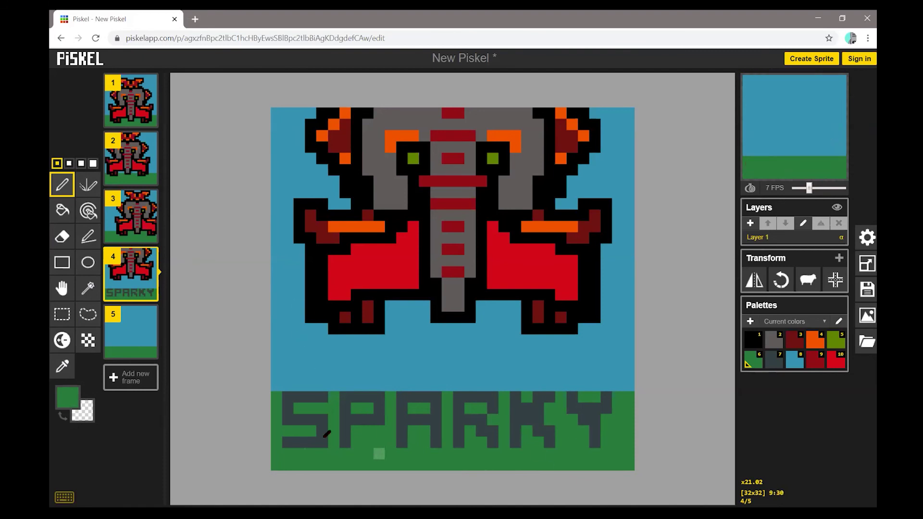
# - Delete the unused frame 5
pyautogui.moveTo(112, 323)
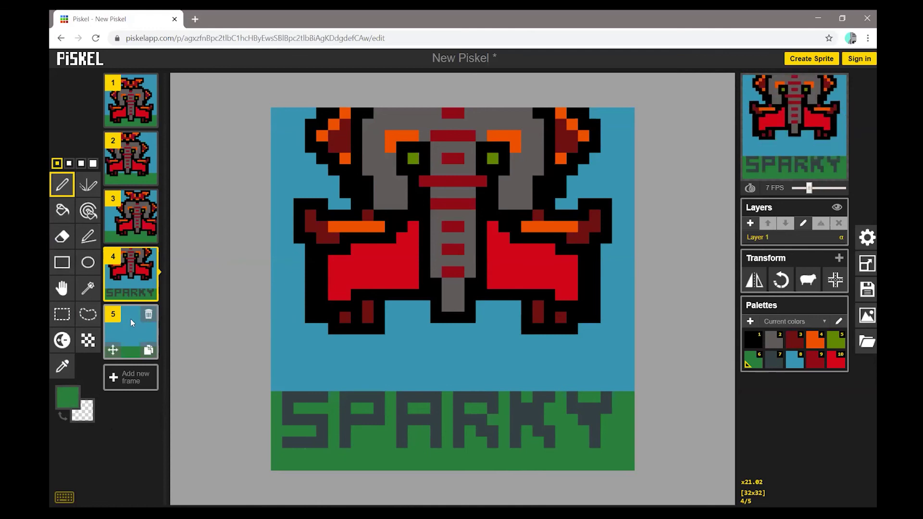
pyautogui.click(148, 315)
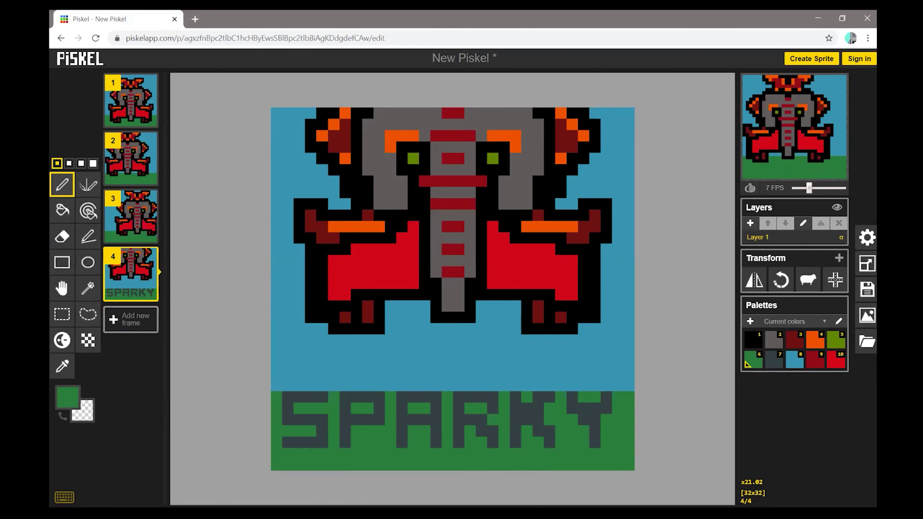
# - Watch the animation in a maximized separate preview window, close it, and slow the playback to 2 FPS
pyautogui.moveTo(776, 104)
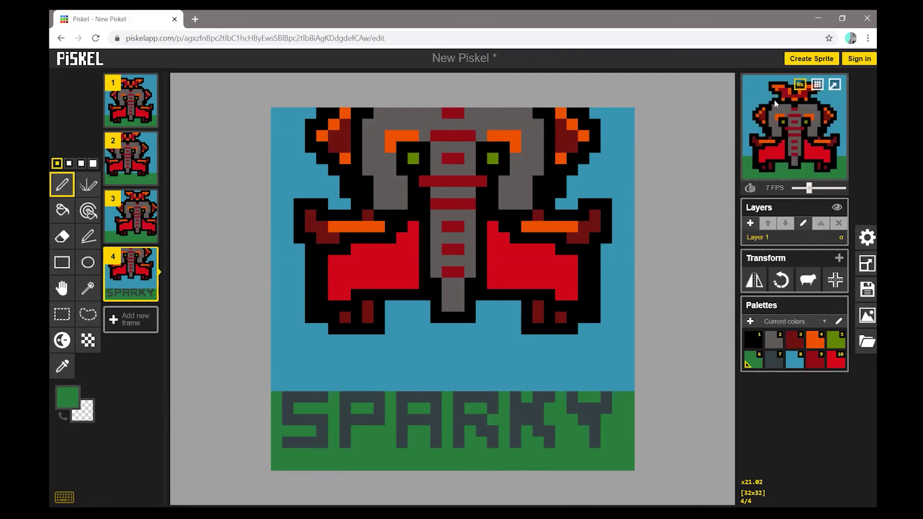
pyautogui.click(835, 85)
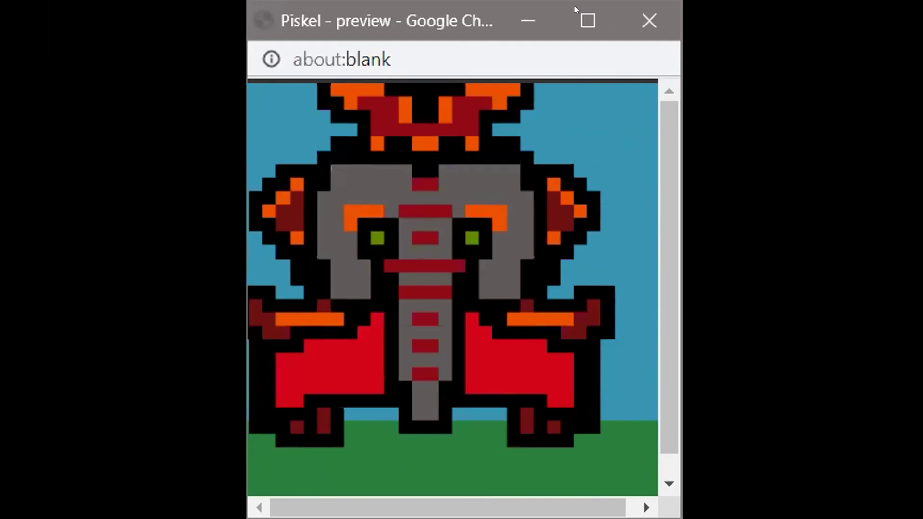
pyautogui.click(587, 17)
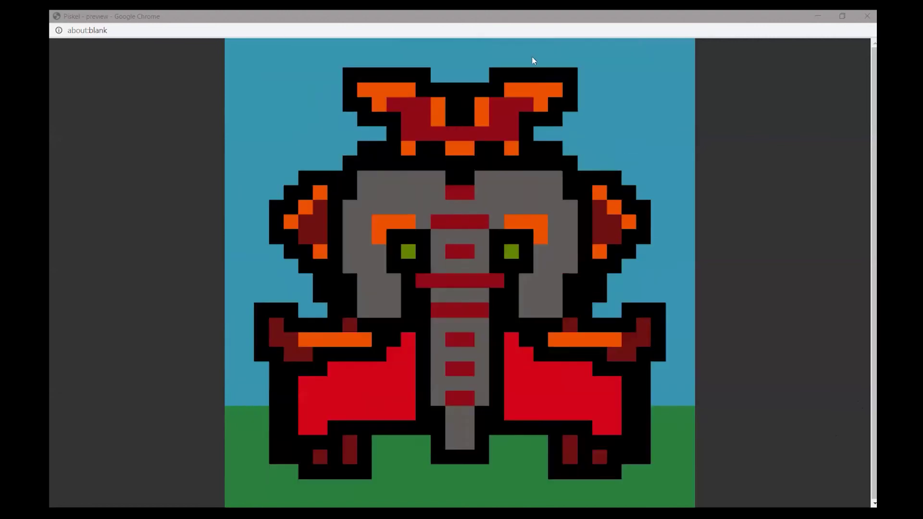
pyautogui.click(867, 13)
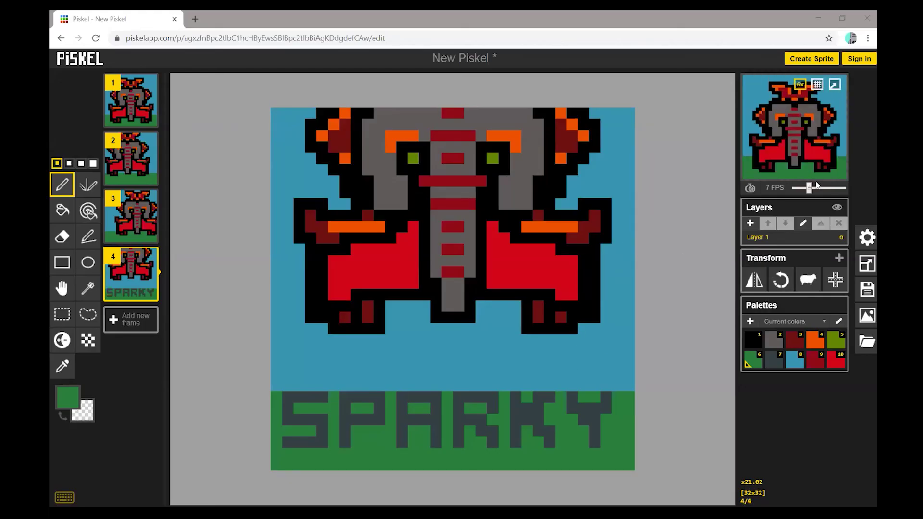
pyautogui.moveTo(811, 191); pyautogui.dragTo(803, 191)
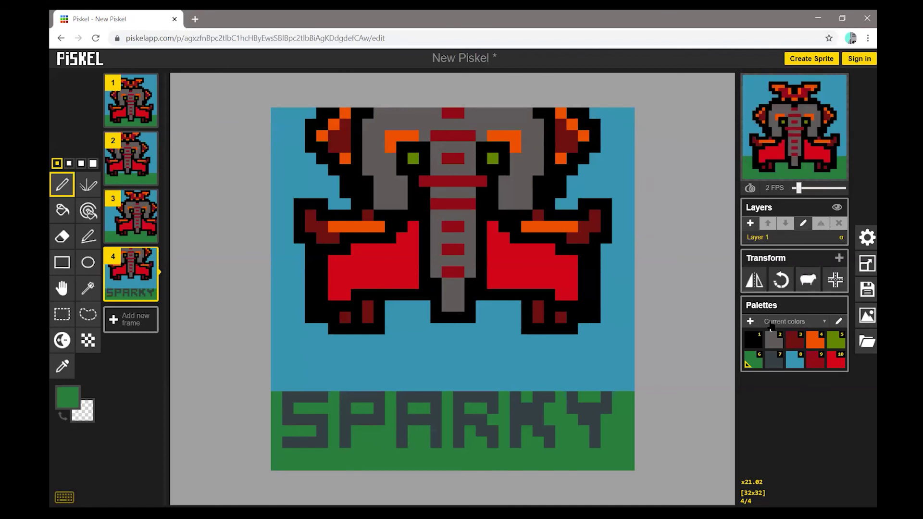
# - Export the animation as a looping 864 x 864 GIF, downloading it and uploading it to a public URL
pyautogui.click(865, 296)
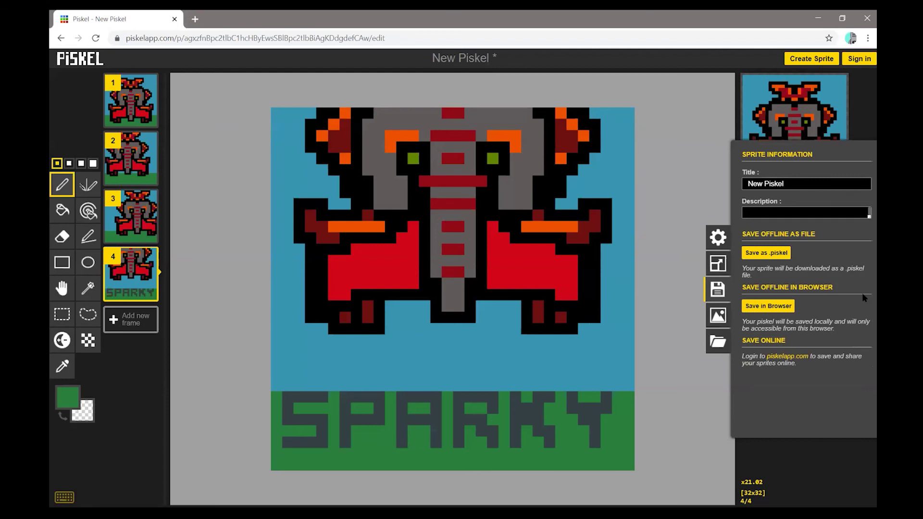
pyautogui.click(718, 317)
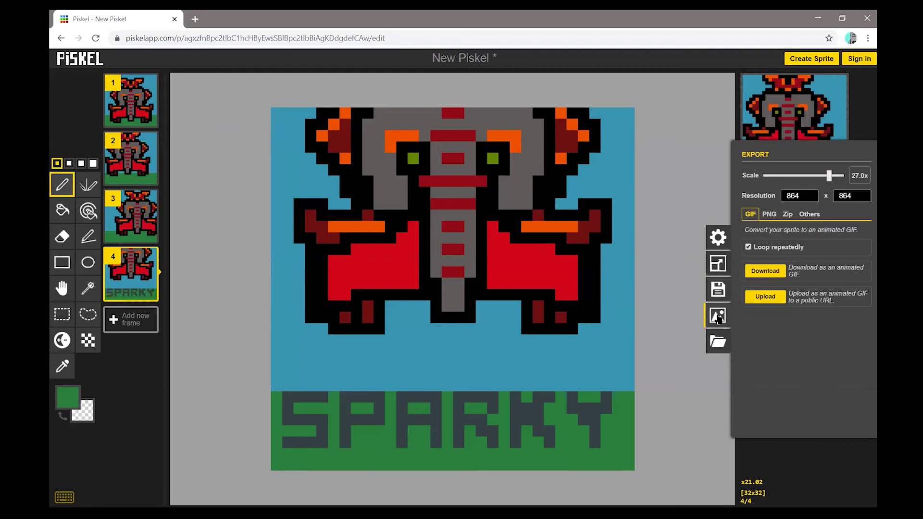
pyautogui.click(768, 271)
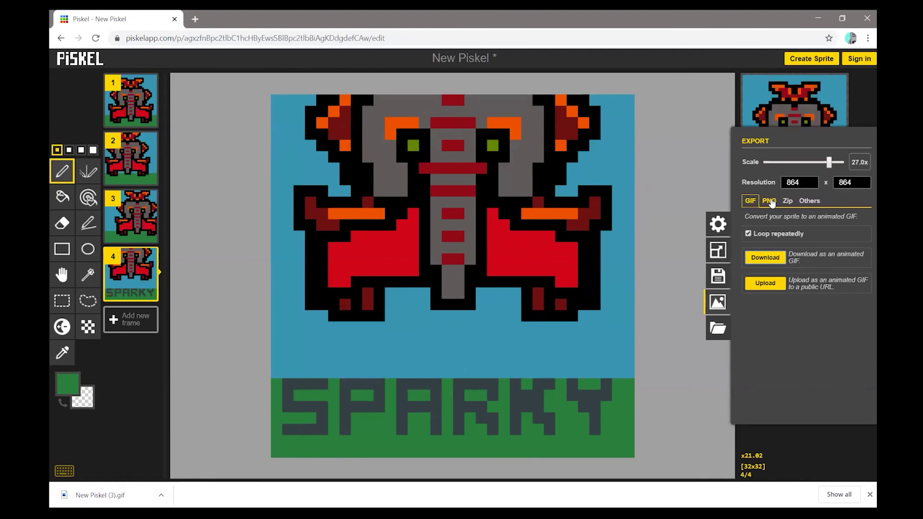
pyautogui.click(776, 285)
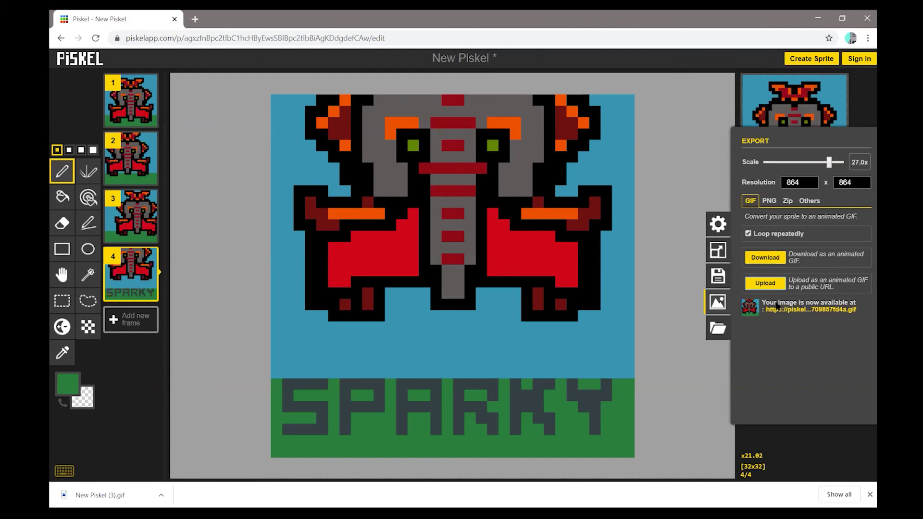
# - Open the uploaded GIF from its public link, select its full web address, and return to the sprite editor
pyautogui.click(811, 310)
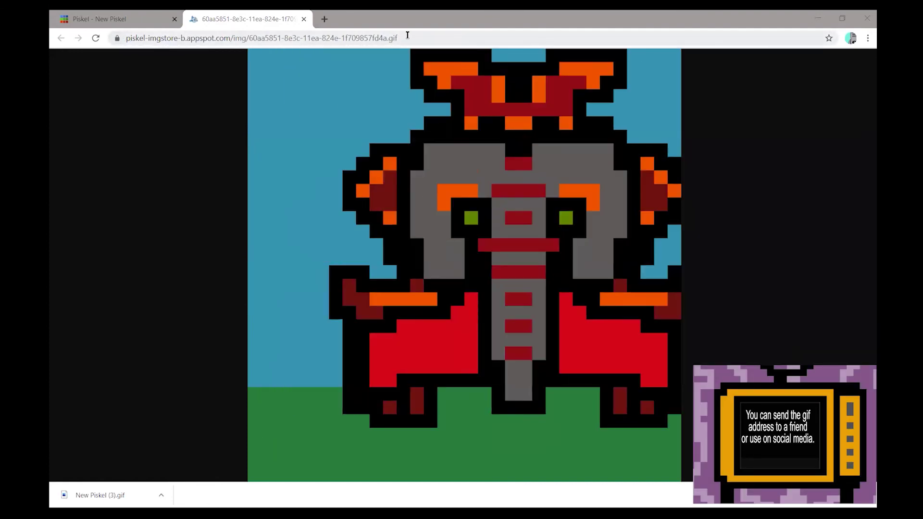
pyautogui.moveTo(407, 35); pyautogui.dragTo(121, 40)
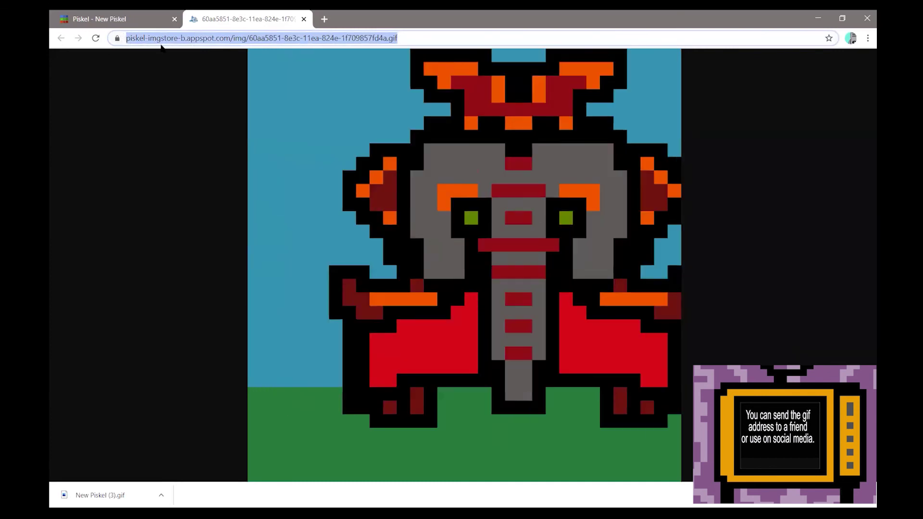
pyautogui.click(100, 19)
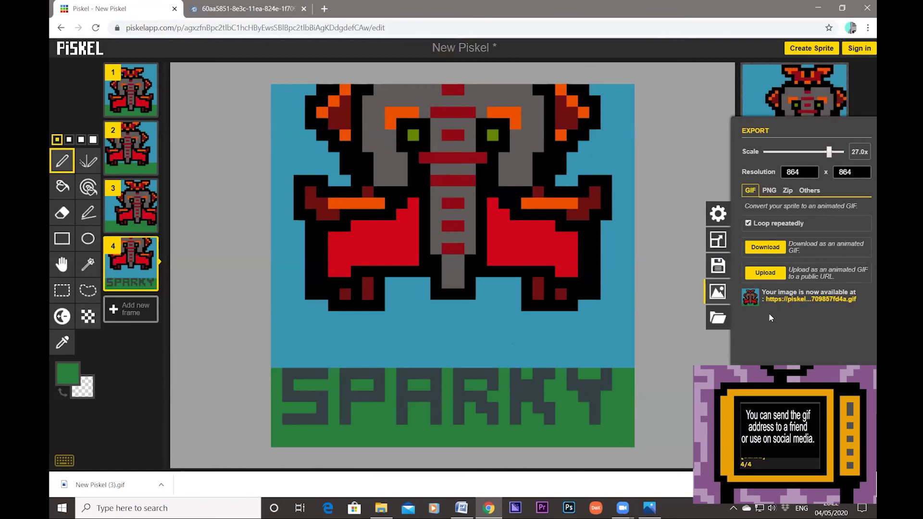
# - Export the four frames as a PNG spritesheet with 2 columns and 2 rows, view the downloaded image, and close the export settings
pyautogui.click(769, 196)
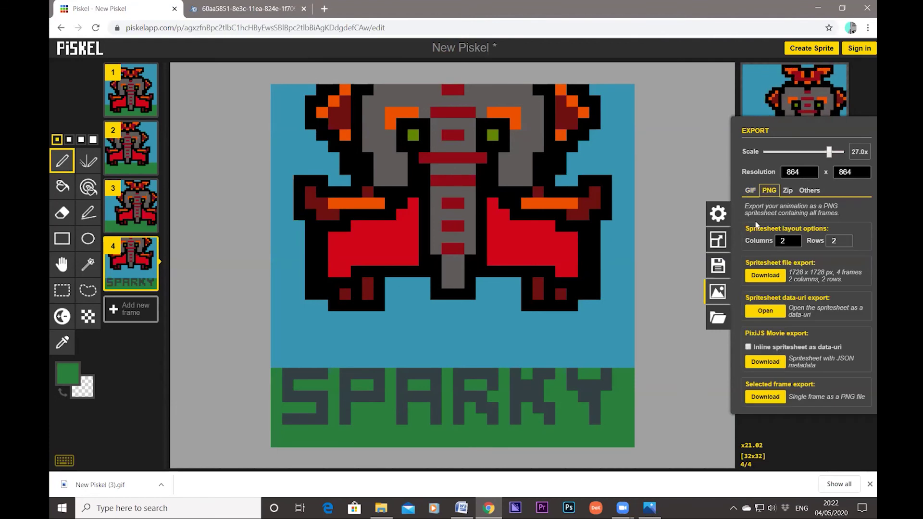
pyautogui.click(797, 239)
pyautogui.click(797, 243)
pyautogui.click(760, 279)
pyautogui.click(119, 488)
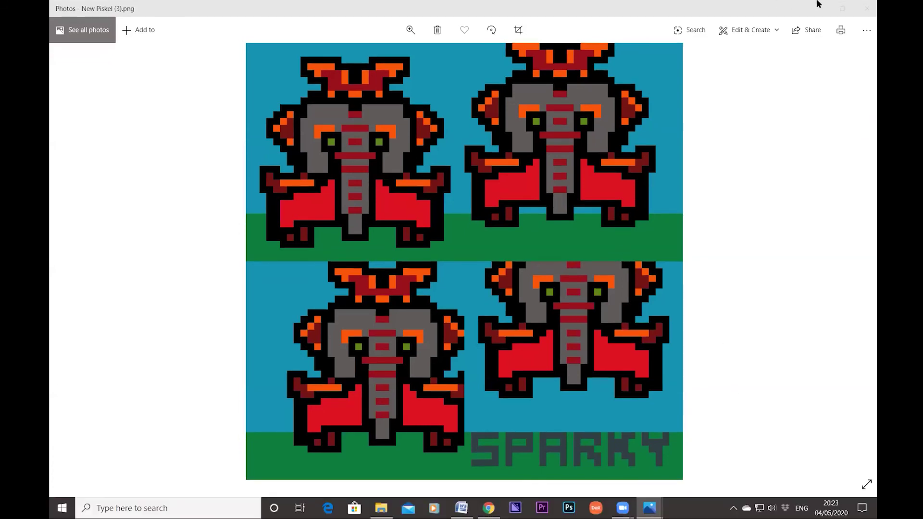
pyautogui.click(821, 11)
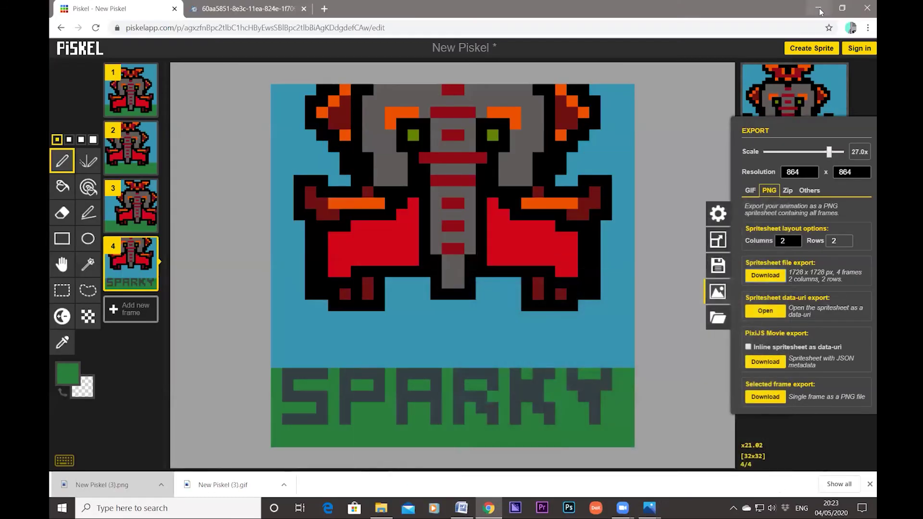
pyautogui.click(698, 7)
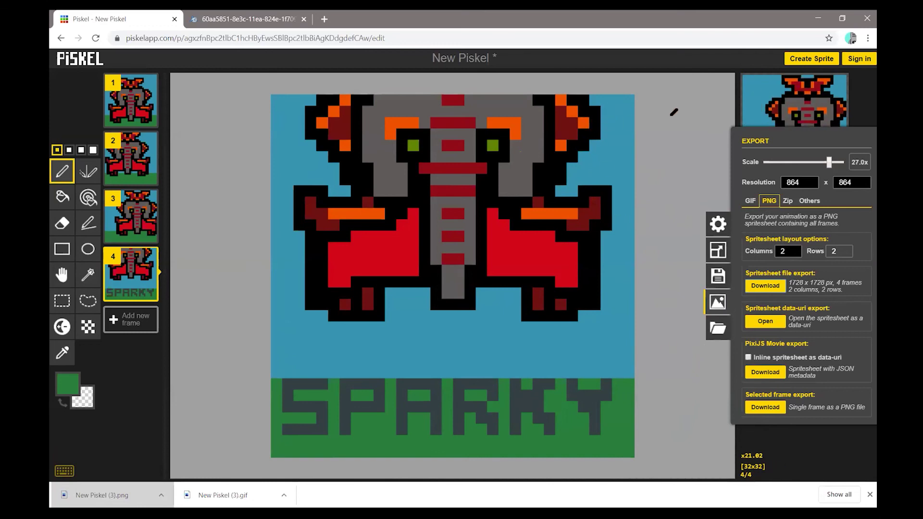
pyautogui.click(703, 154)
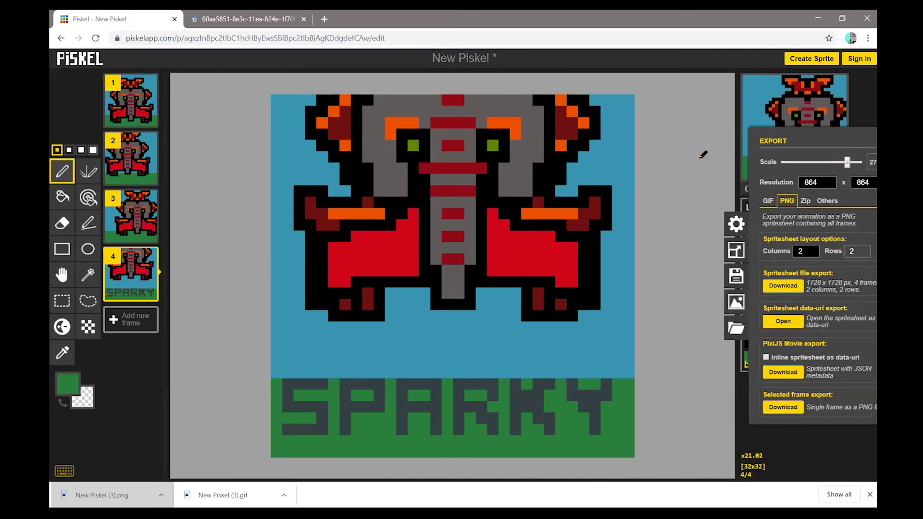
# - From frame 1, resize the sprite to 300 x 200 px, scaling the canvas content without maintaining the aspect ratio
pyautogui.click(132, 114)
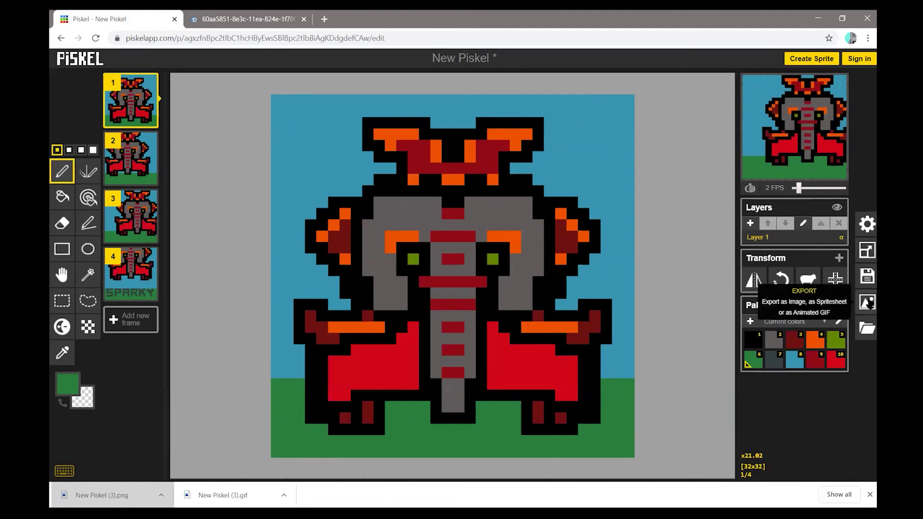
pyautogui.click(868, 250)
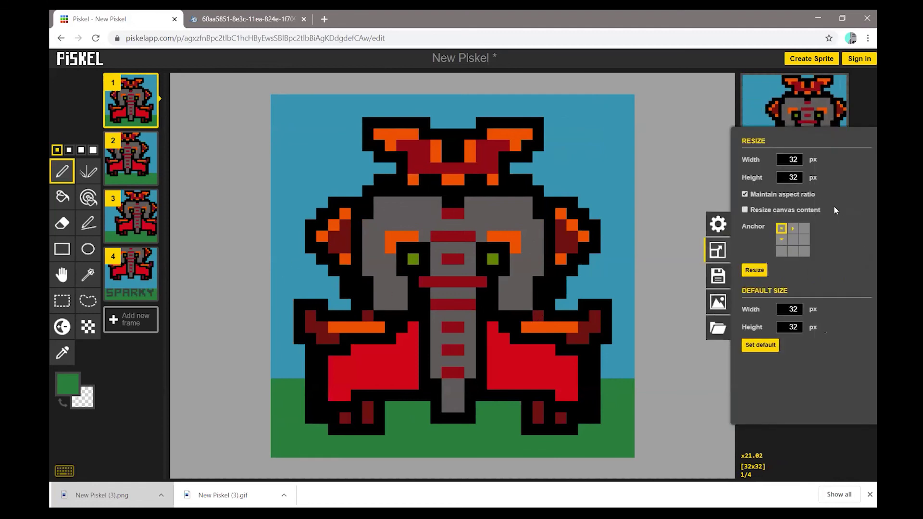
pyautogui.click(745, 209)
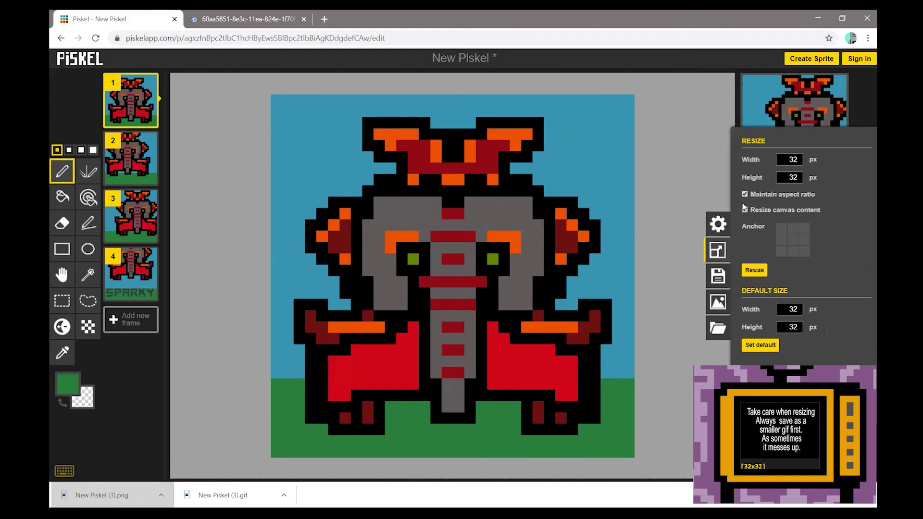
pyautogui.click(745, 194)
pyautogui.doubleClick(791, 159)
pyautogui.write('3300')
pyautogui.press('BackSpace')
pyautogui.press('BackSpace')
pyautogui.press('BackSpace')
pyautogui.write('00')
pyautogui.doubleClick(794, 178)
pyautogui.write('200')
pyautogui.click(754, 270)
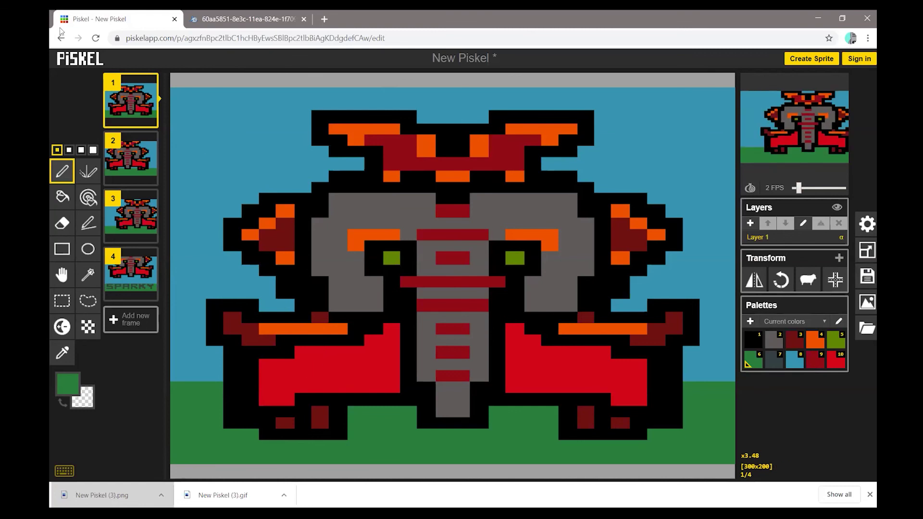
# - Try out two pen sizes with small green strokes beside the elephant's feet on frame 1, and undo the strokes
pyautogui.click(69, 150)
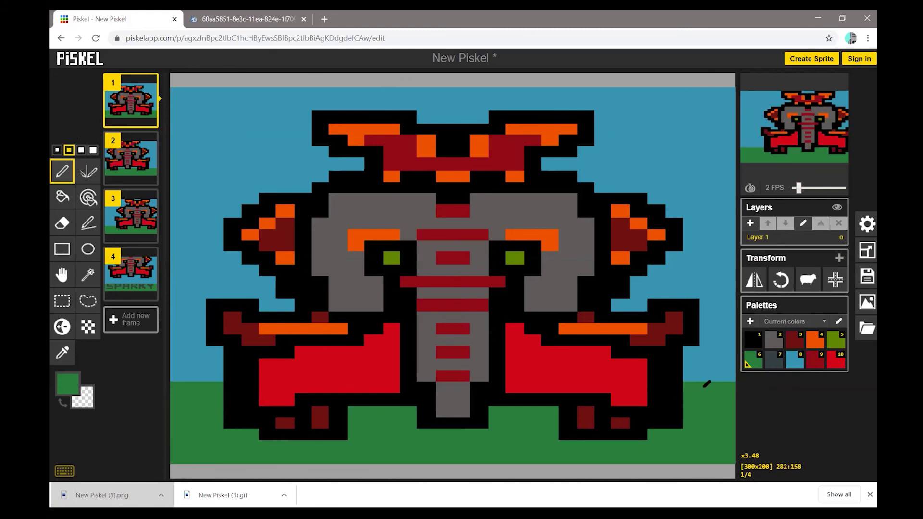
pyautogui.moveTo(705, 372)
pyautogui.mouseDown()
pyautogui.moveTo(720, 340)
pyautogui.moveTo(723, 371)
pyautogui.mouseUp()
pyautogui.click(56, 150)
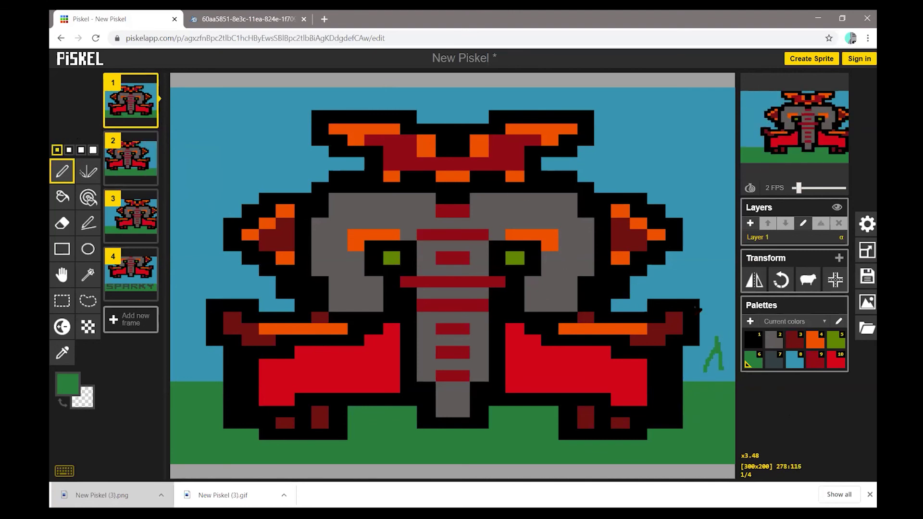
pyautogui.moveTo(715, 332)
pyautogui.mouseDown()
pyautogui.moveTo(721, 302)
pyautogui.moveTo(730, 325)
pyautogui.mouseUp()
pyautogui.moveTo(729, 358)
pyautogui.mouseDown()
pyautogui.moveTo(700, 364)
pyautogui.moveTo(718, 358)
pyautogui.mouseUp()
pyautogui.hotkey('ctrl', 'z')
pyautogui.hotkey('ctrl', 'z')
pyautogui.hotkey('ctrl', 'z')
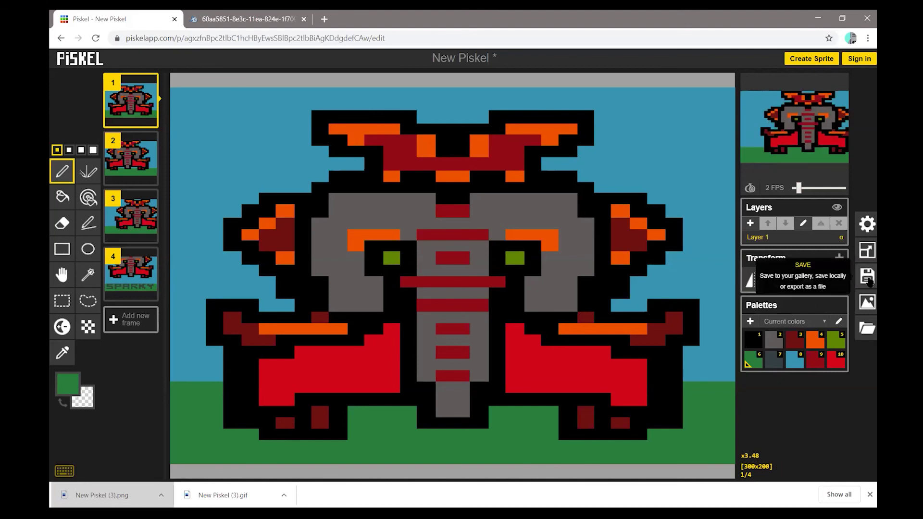
# - Check the PNG export resolution and spritesheet settings for the resized sprite, and close the export settings
pyautogui.click(865, 295)
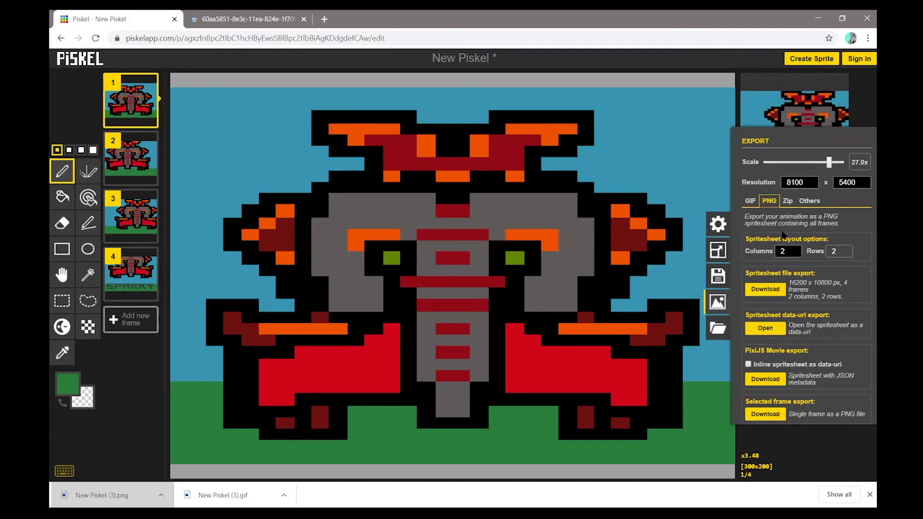
pyautogui.click(711, 200)
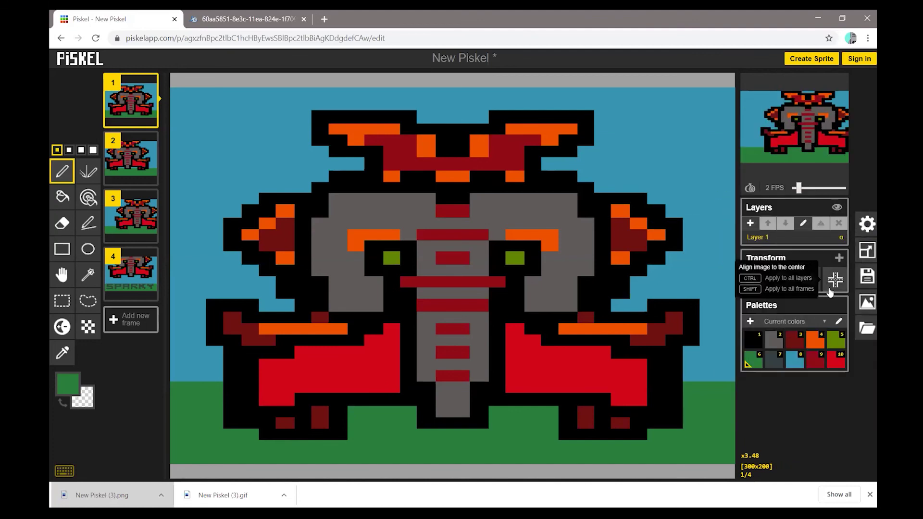